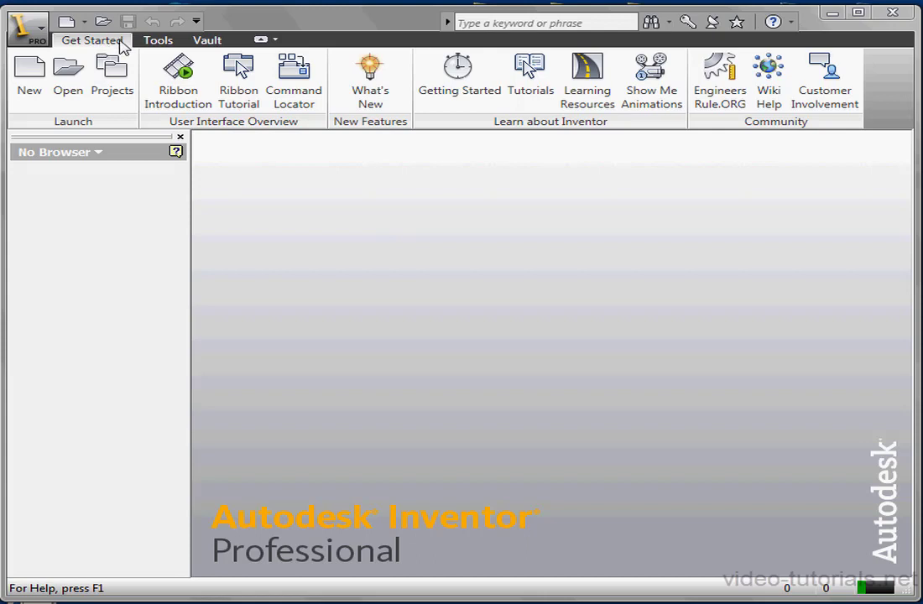
# Step: Show the Tools tab, where Document Settings is greyed out because no document is open
pyautogui.click(160, 41)
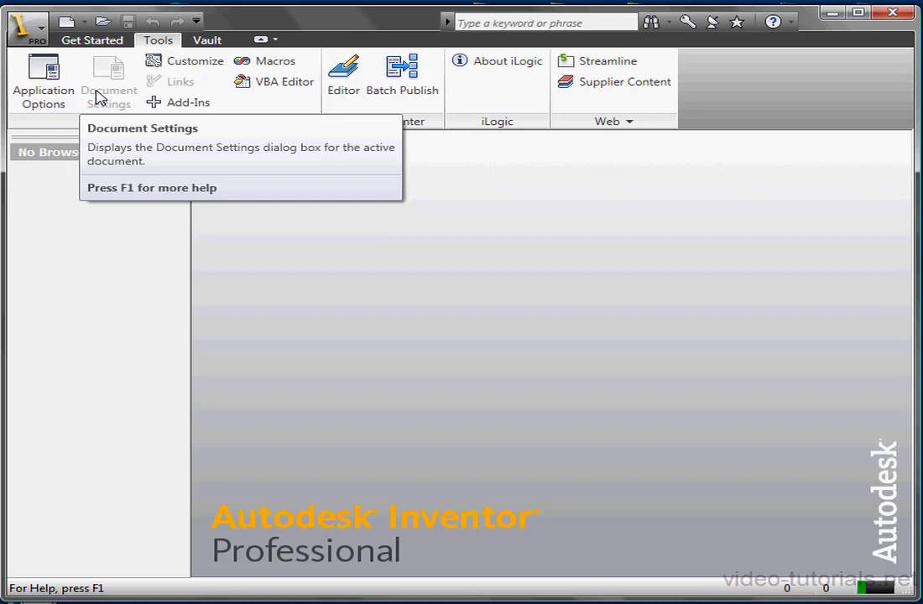
# Step: Start a new Part document (Part1 with Sketch1) and bring up the Tools commands
pyautogui.click(85, 21)
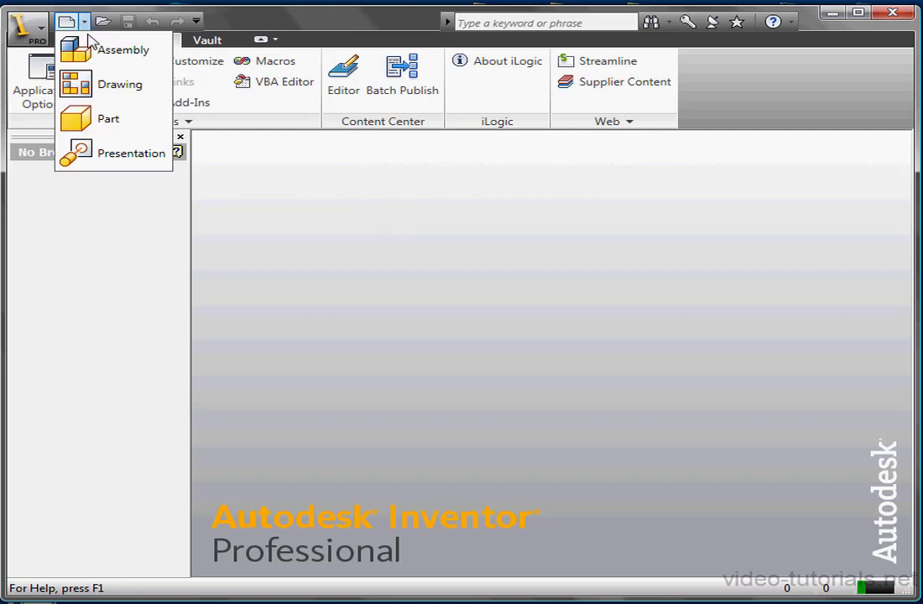
pyautogui.click(114, 122)
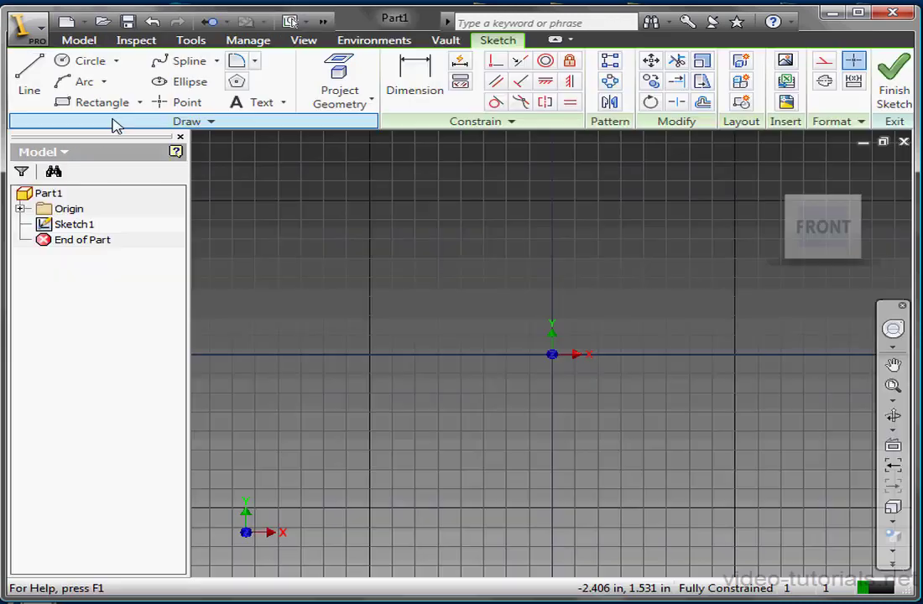
pyautogui.click(192, 41)
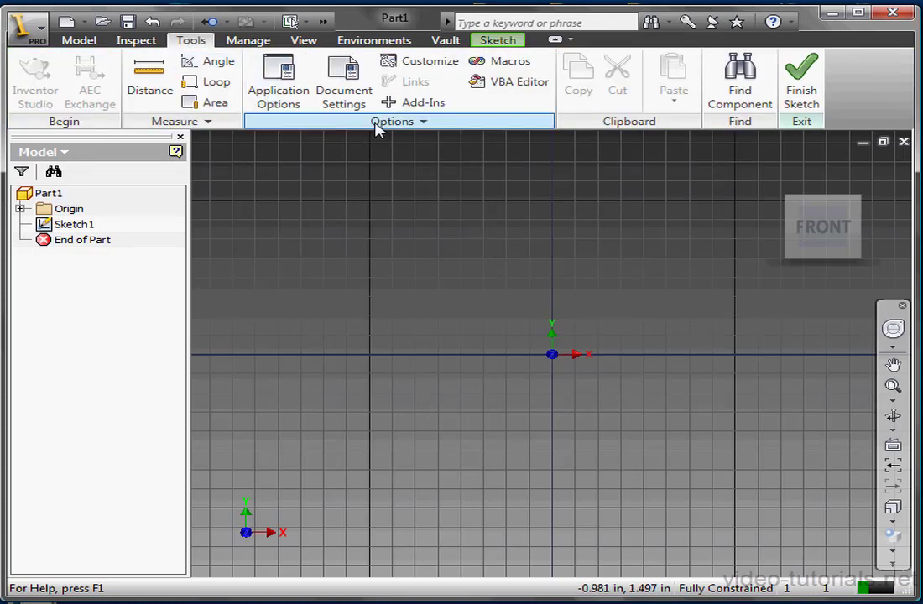
# Step: Review the Sketch page of Part1's Document Settings (0.0625 in snap), then cancel
pyautogui.click(352, 89)
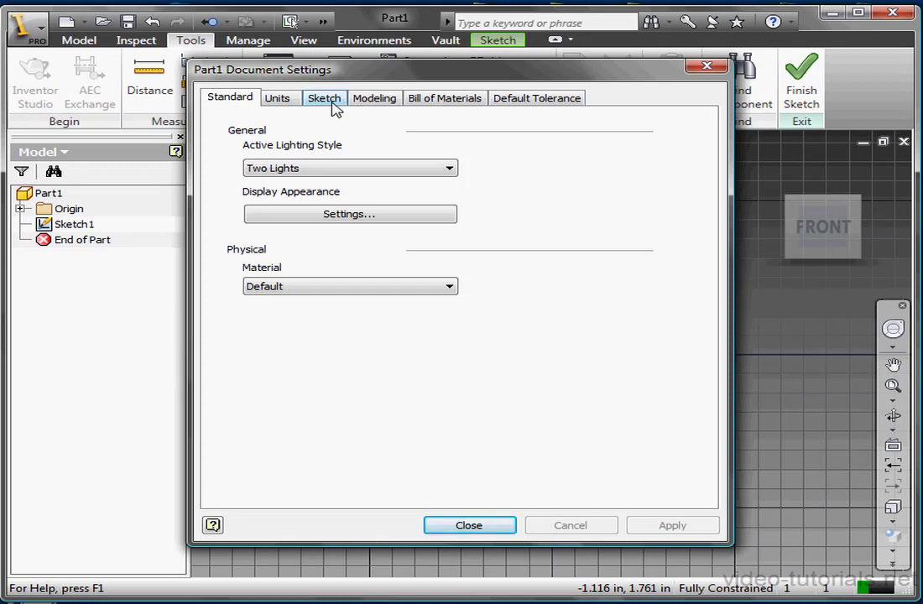
pyautogui.click(329, 99)
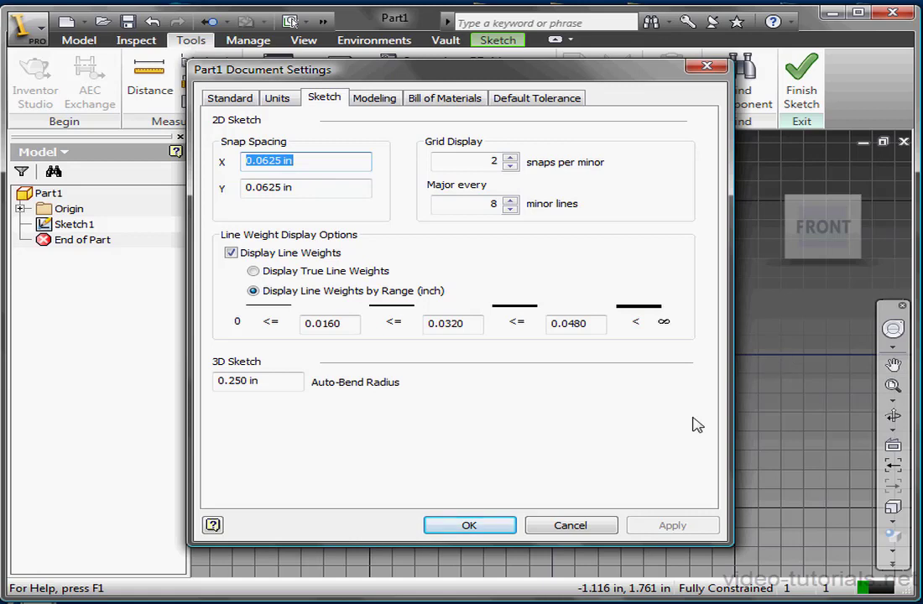
pyautogui.click(571, 525)
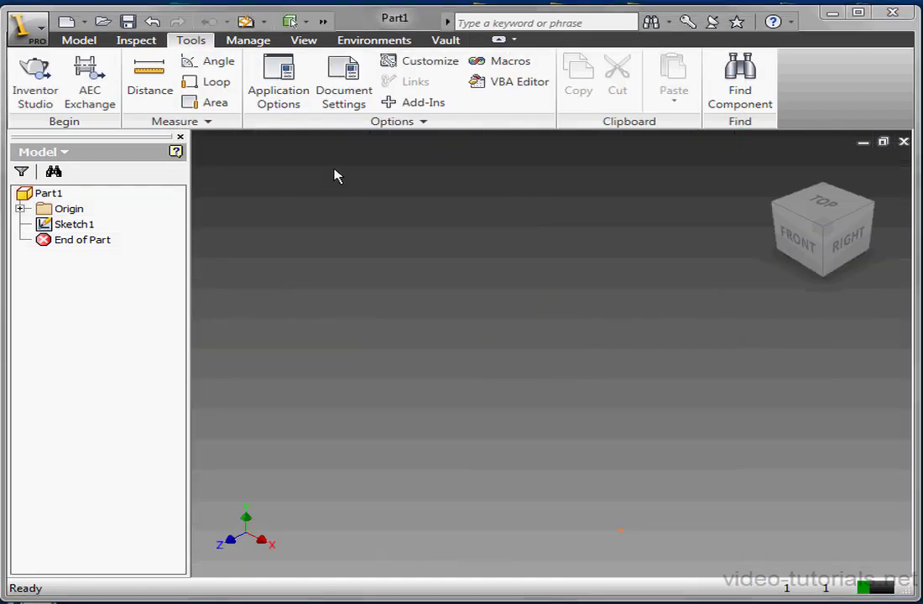
pyautogui.click(276, 101)
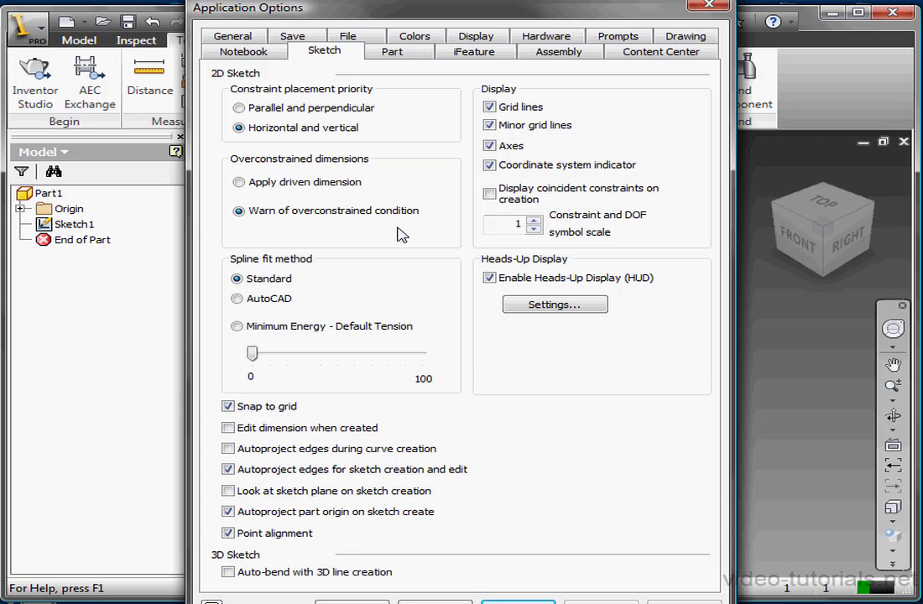
pyautogui.click(709, 9)
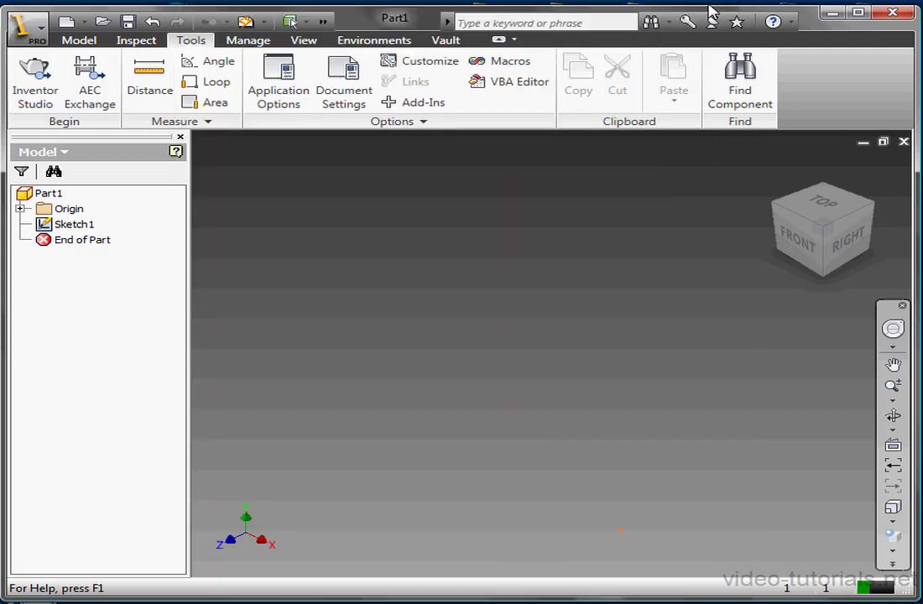
# Step: Reopen Document Settings on its Sketch page and move the dialog aside to see the sketch
pyautogui.click(349, 99)
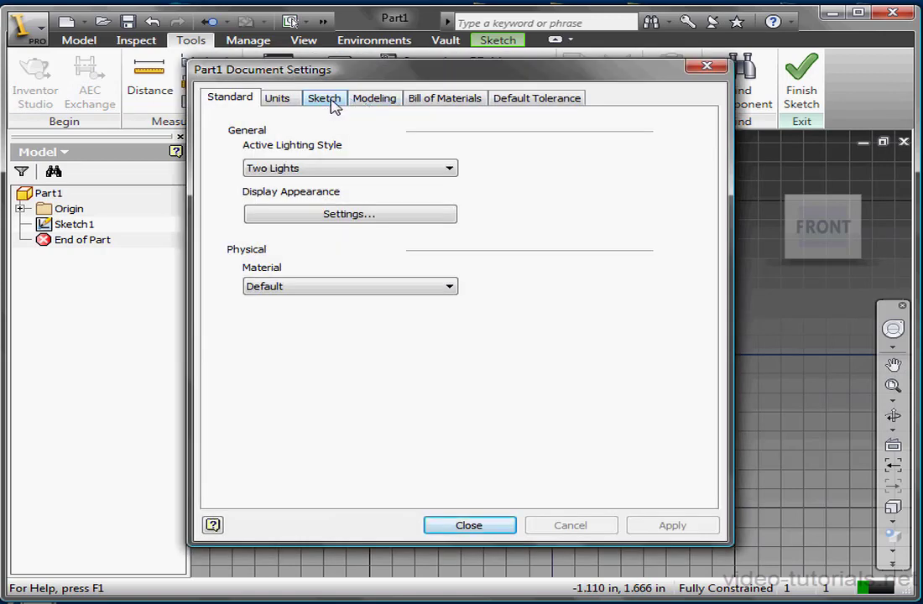
pyautogui.click(333, 100)
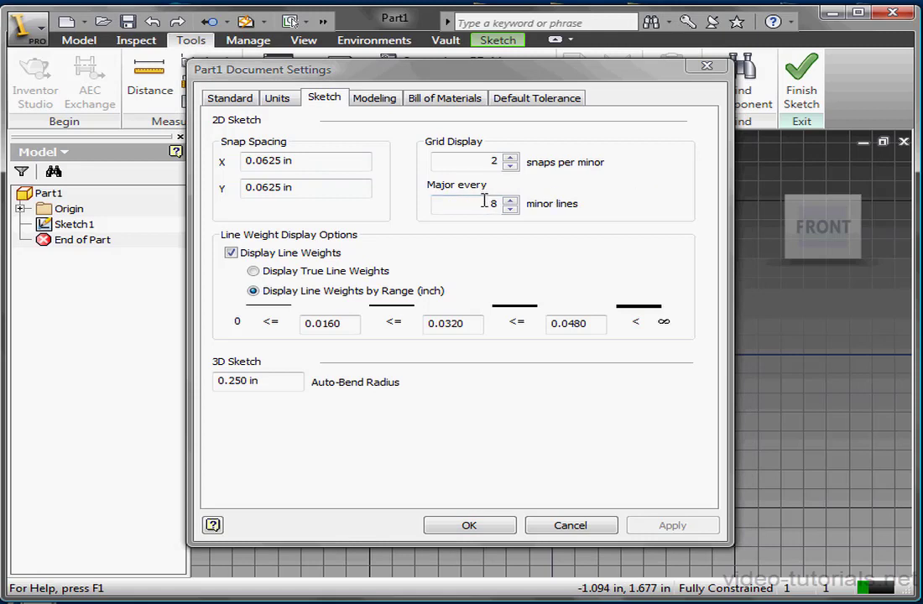
pyautogui.moveTo(499, 75); pyautogui.dragTo(325, 67)
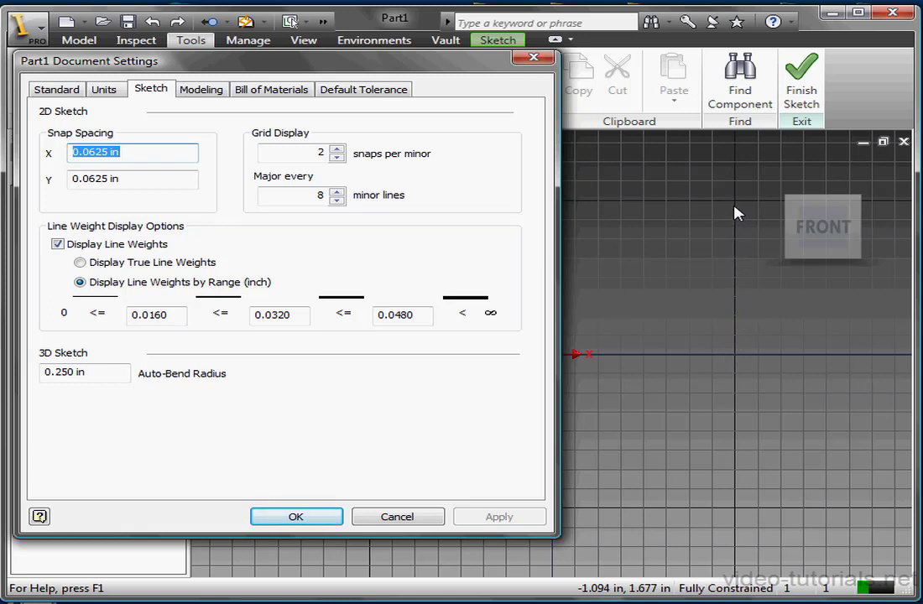
pyautogui.moveTo(455, 62); pyautogui.dragTo(511, 66)
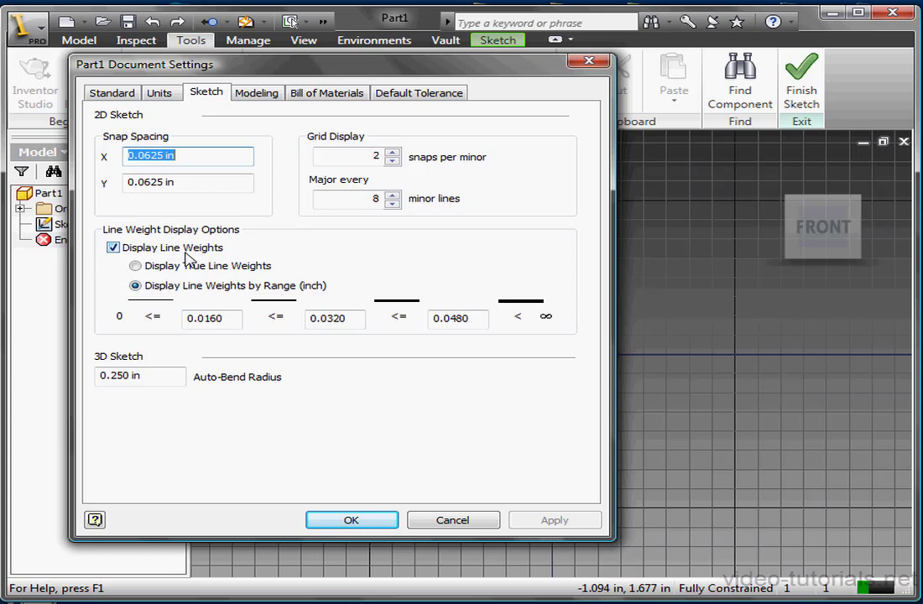
# Step: Cancel Document Settings and float the Sketch Properties toolbar, all at Default, over the sketch
pyautogui.click(452, 520)
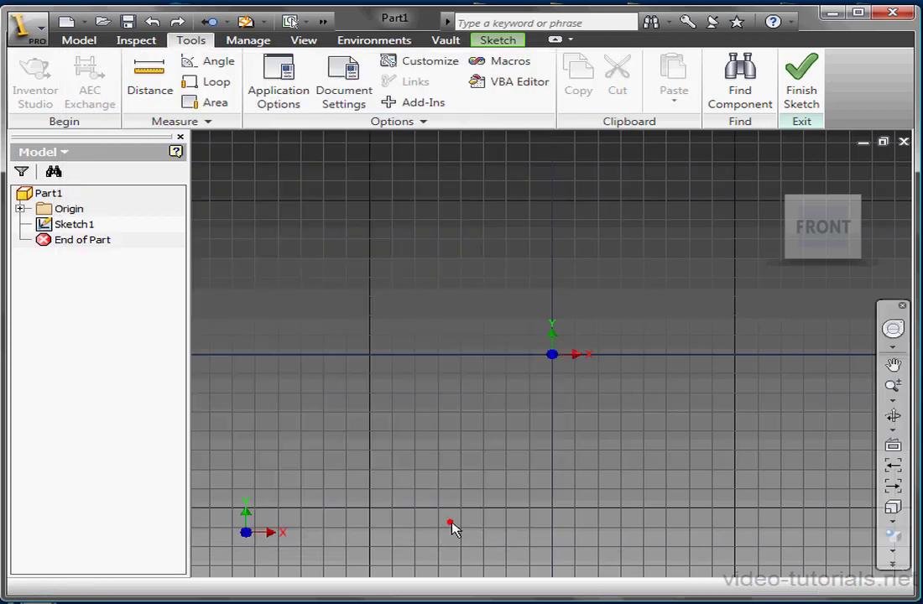
pyautogui.click(500, 41)
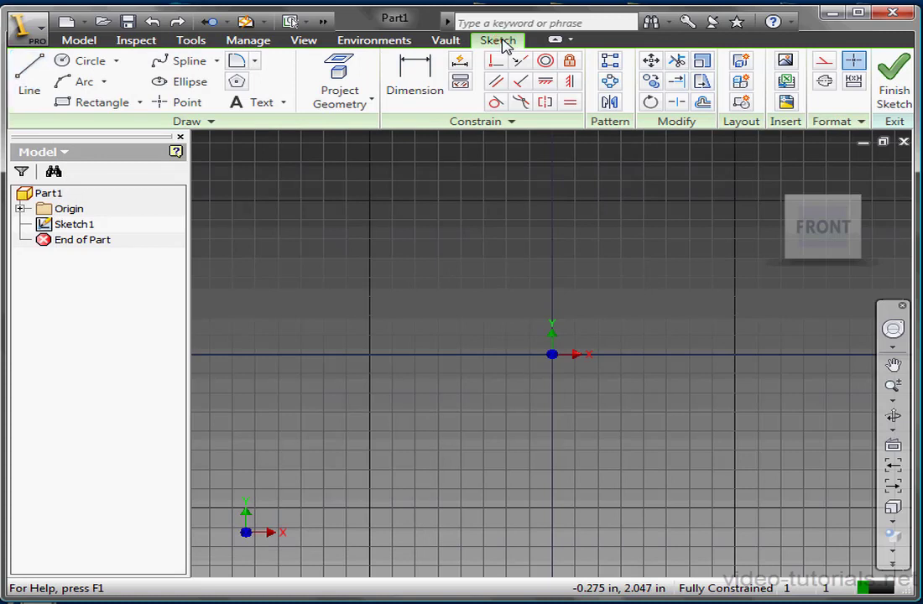
pyautogui.click(856, 124)
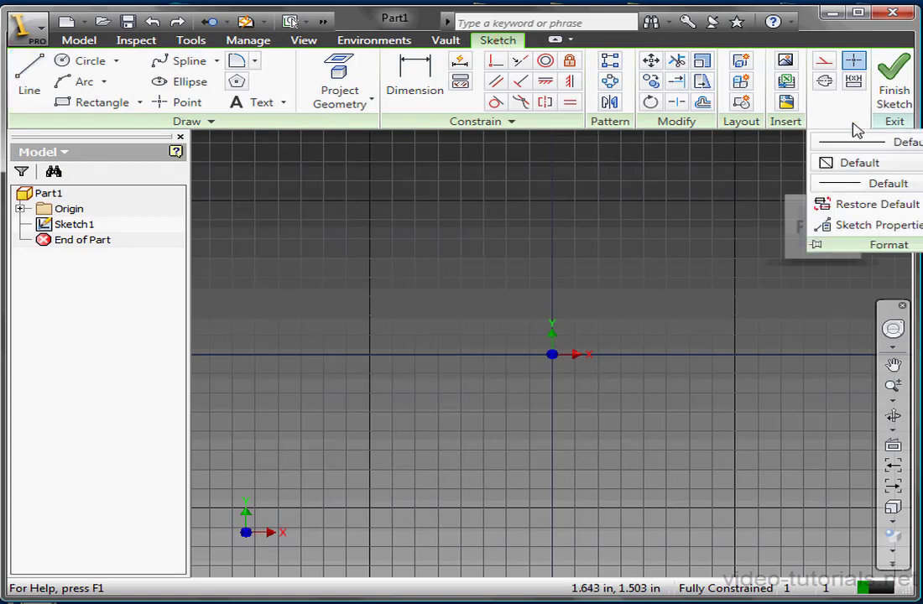
pyautogui.click(847, 225)
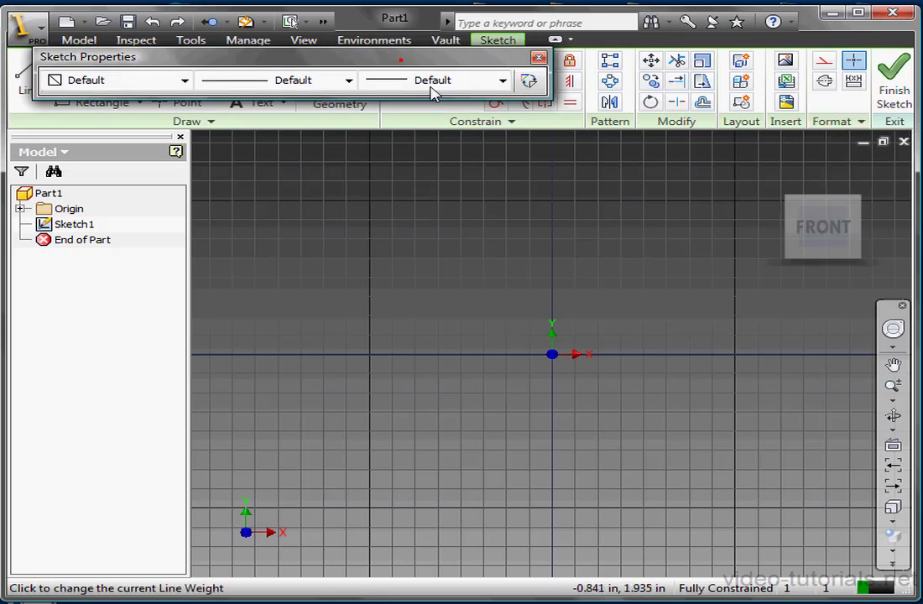
pyautogui.moveTo(403, 69); pyautogui.dragTo(562, 158)
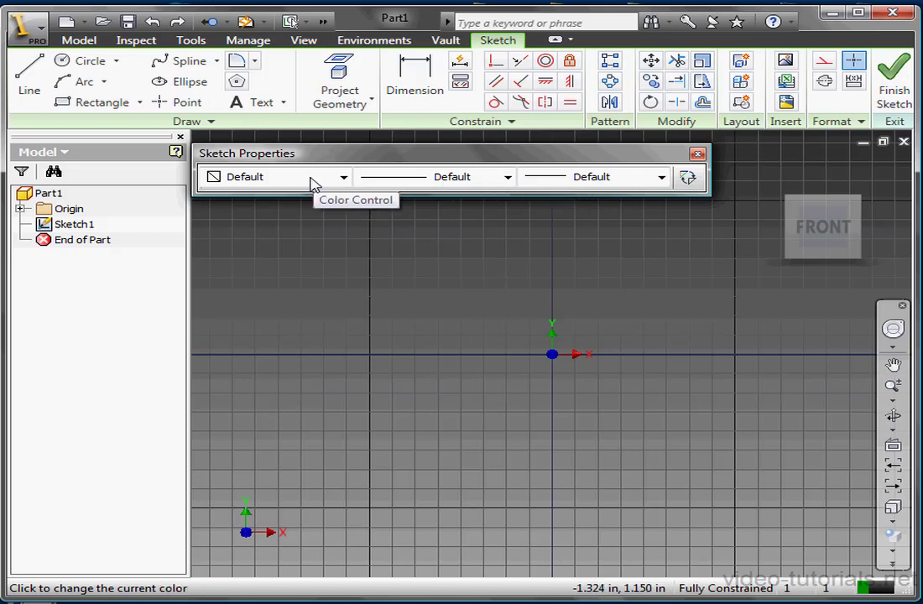
# Step: In Document Settings' Sketch page, try line weights by range, revert to true line weights, and close
pyautogui.click(194, 46)
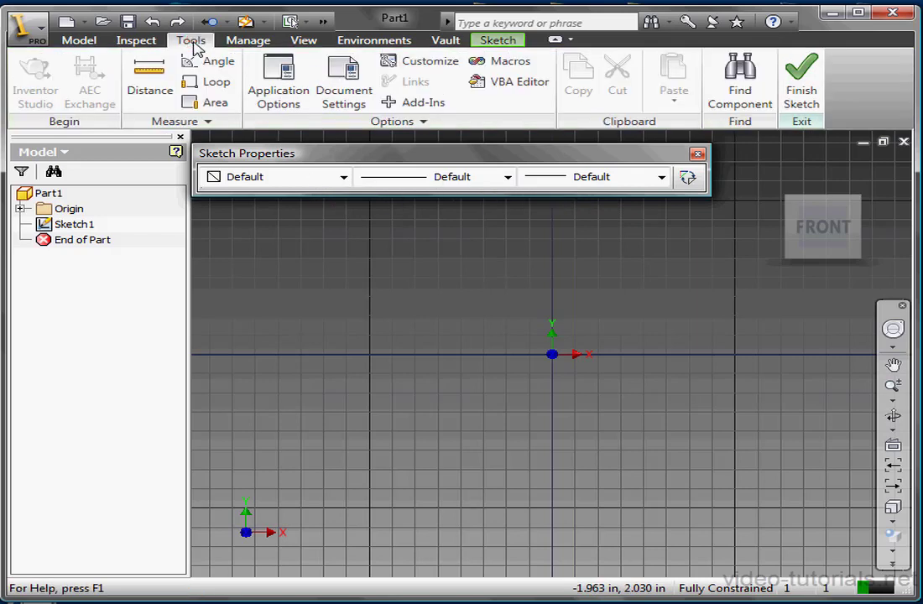
pyautogui.click(341, 104)
pyautogui.click(206, 93)
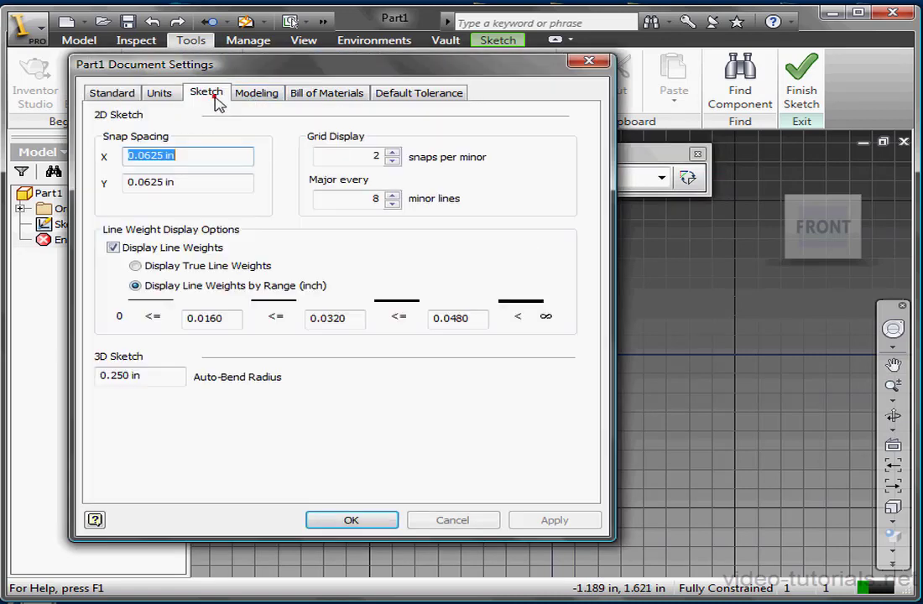
pyautogui.moveTo(229, 66); pyautogui.dragTo(352, 75)
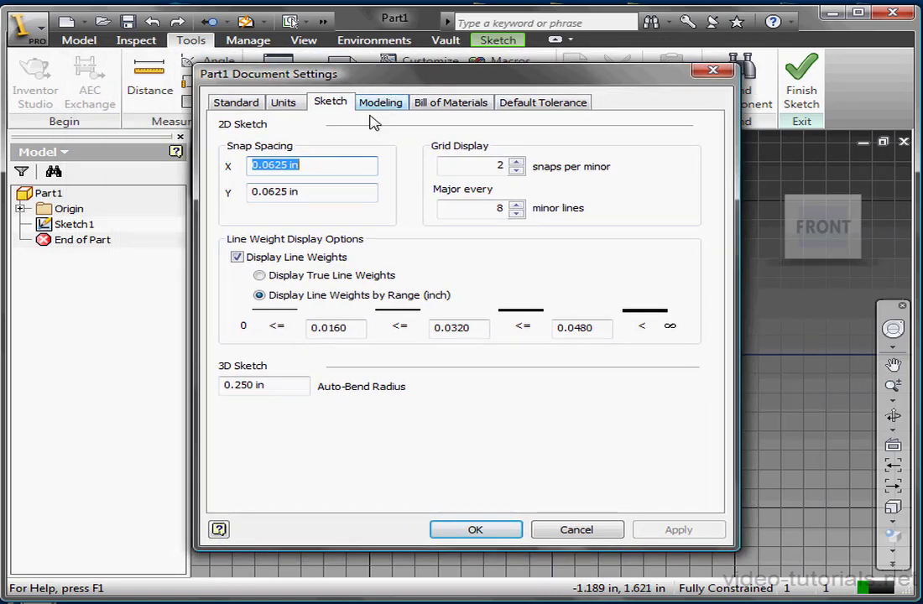
pyautogui.click(260, 276)
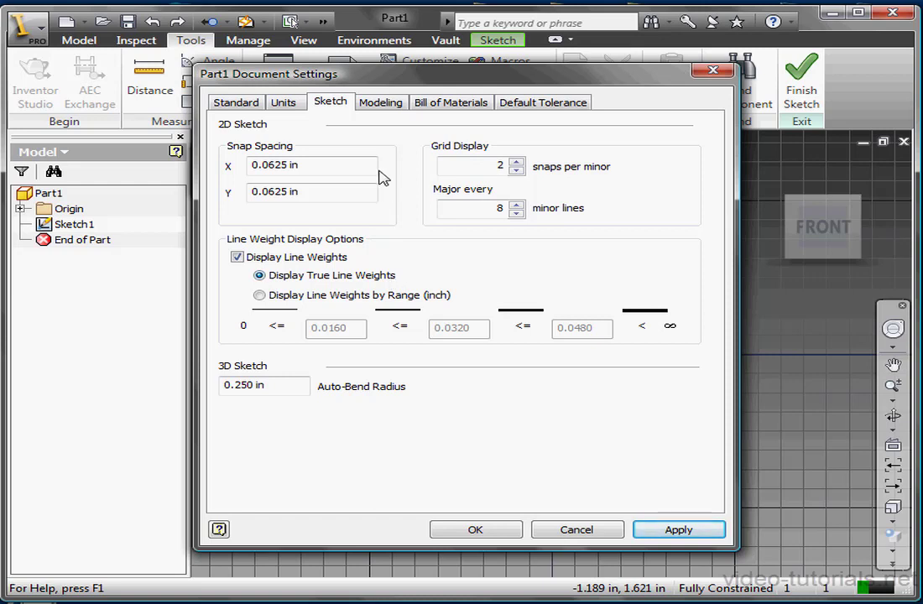
pyautogui.moveTo(381, 79)
pyautogui.mouseDown()
pyautogui.moveTo(438, 158)
pyautogui.moveTo(443, 203)
pyautogui.moveTo(482, 207)
pyautogui.mouseUp()
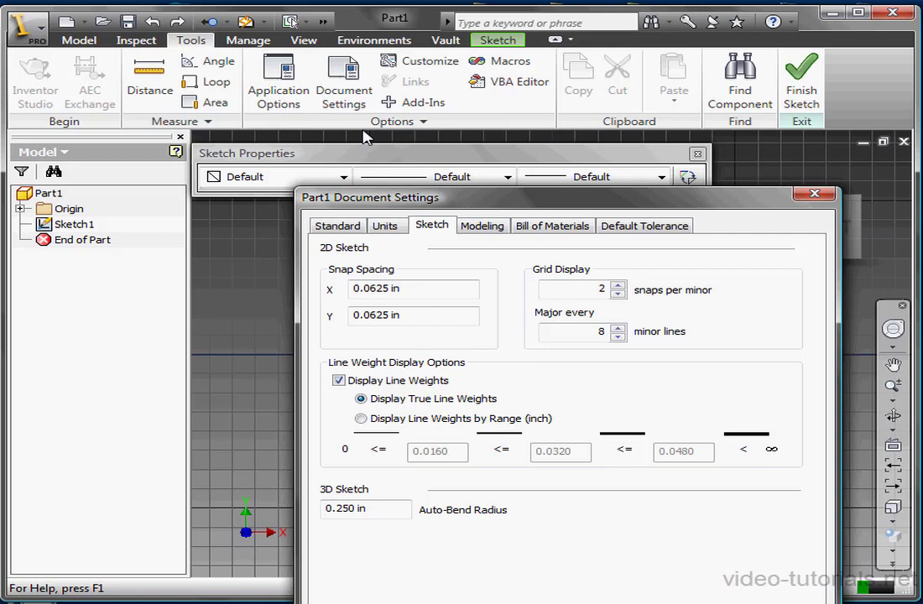
pyautogui.click(361, 418)
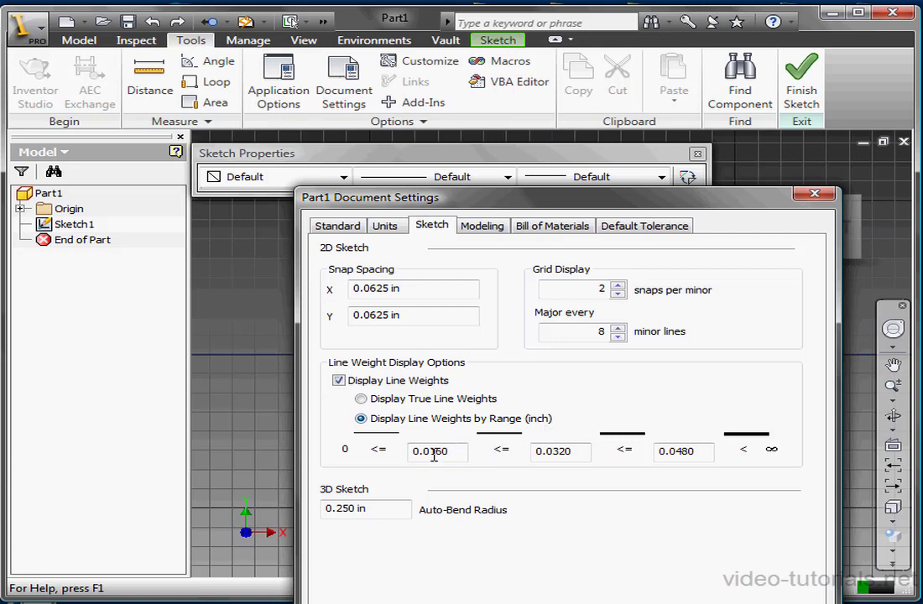
pyautogui.click(368, 398)
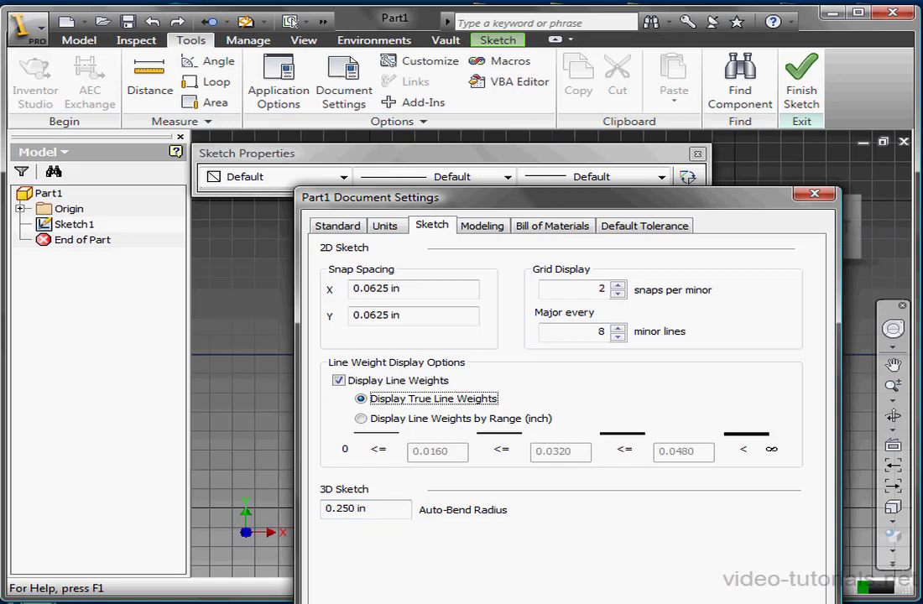
pyautogui.press('Return')
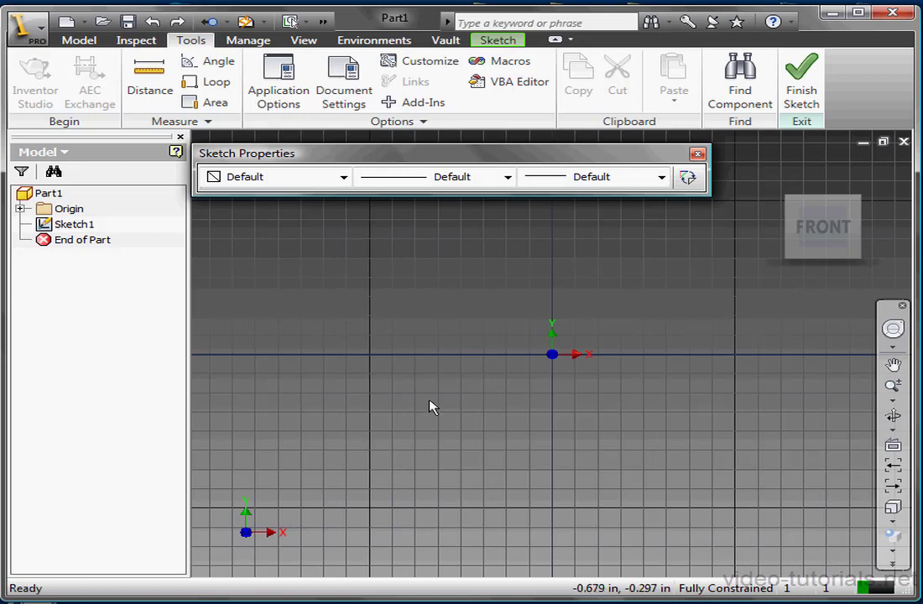
# Step: Enable 'Auto-bend with 3D line creation' in Application Options' Sketch settings and accept
pyautogui.click(269, 93)
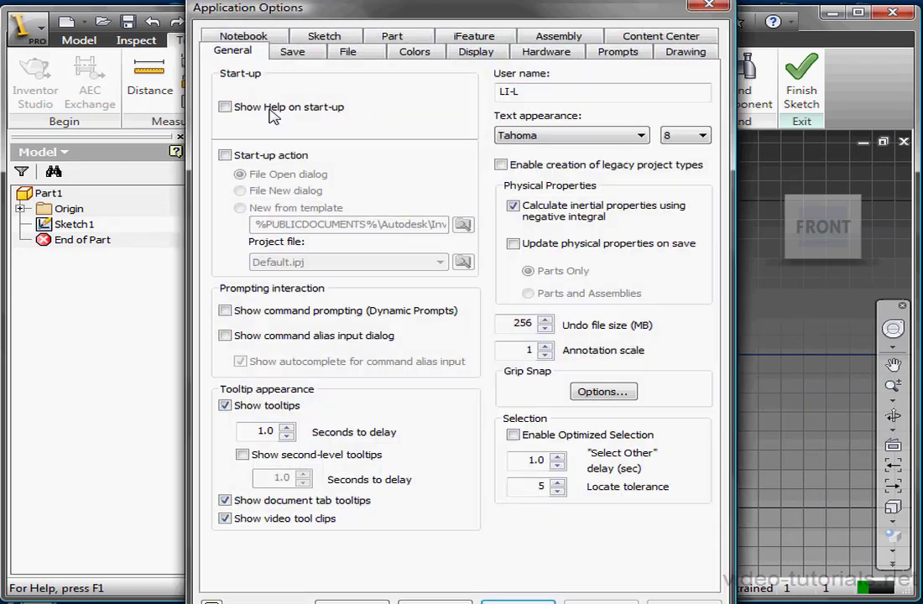
pyautogui.click(324, 36)
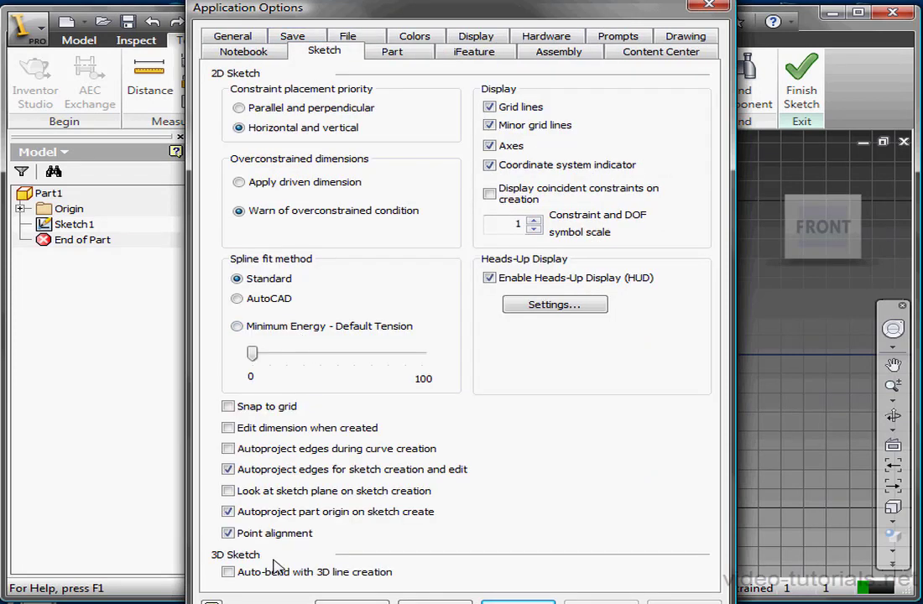
pyautogui.click(228, 573)
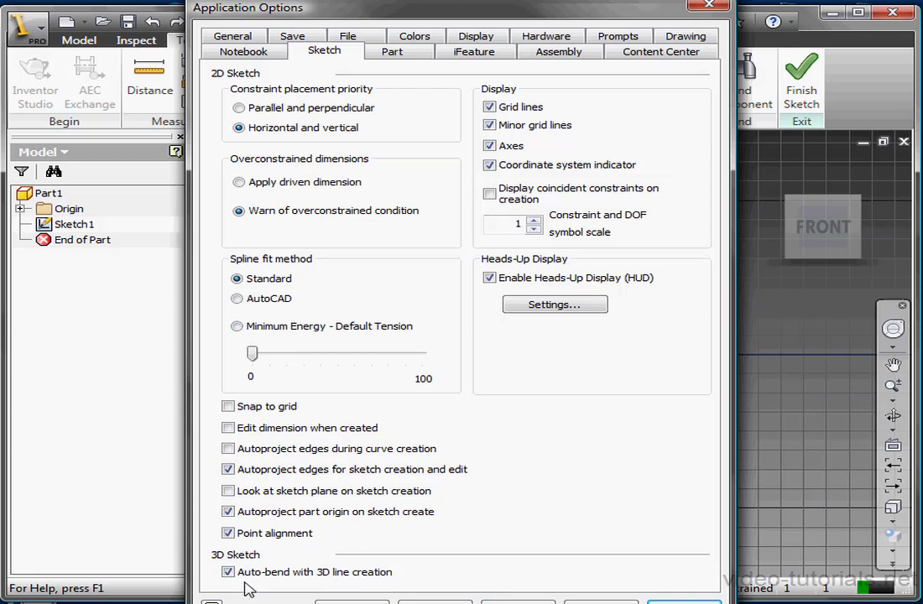
pyautogui.click(625, 600)
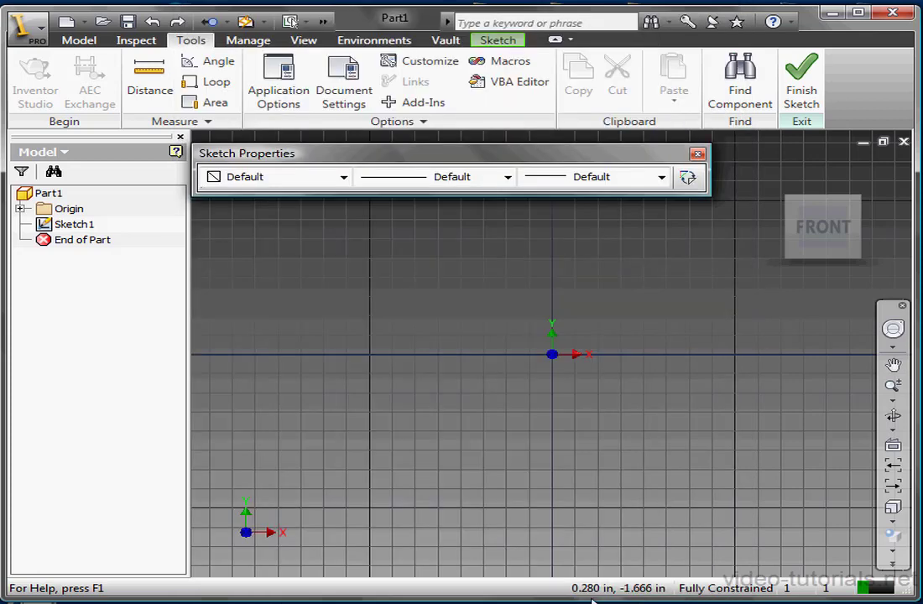
# Step: Review and accept Document Settings' Sketch page, then finish Sketch1 from the right-click menu
pyautogui.click(352, 94)
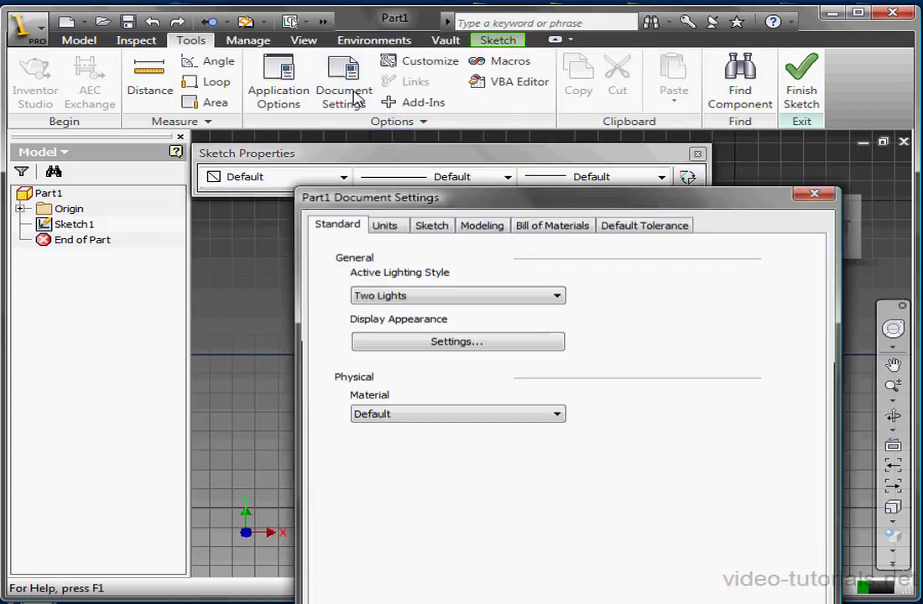
pyautogui.moveTo(414, 199); pyautogui.dragTo(394, 114)
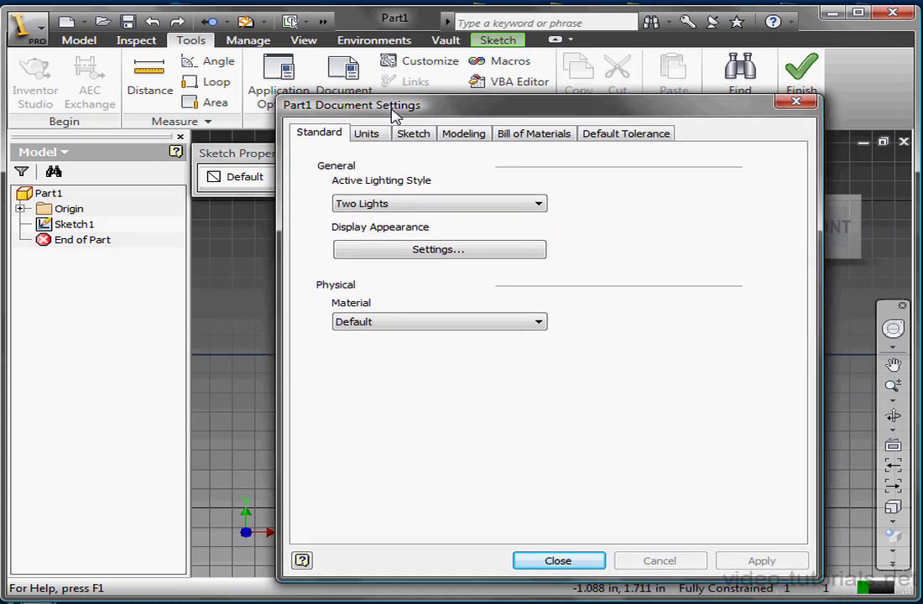
pyautogui.click(414, 134)
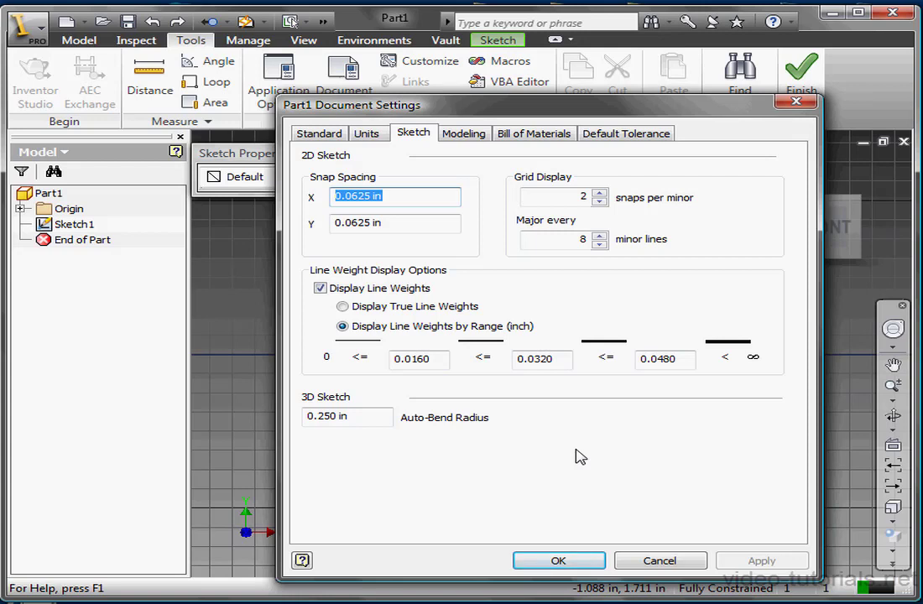
pyautogui.click(573, 559)
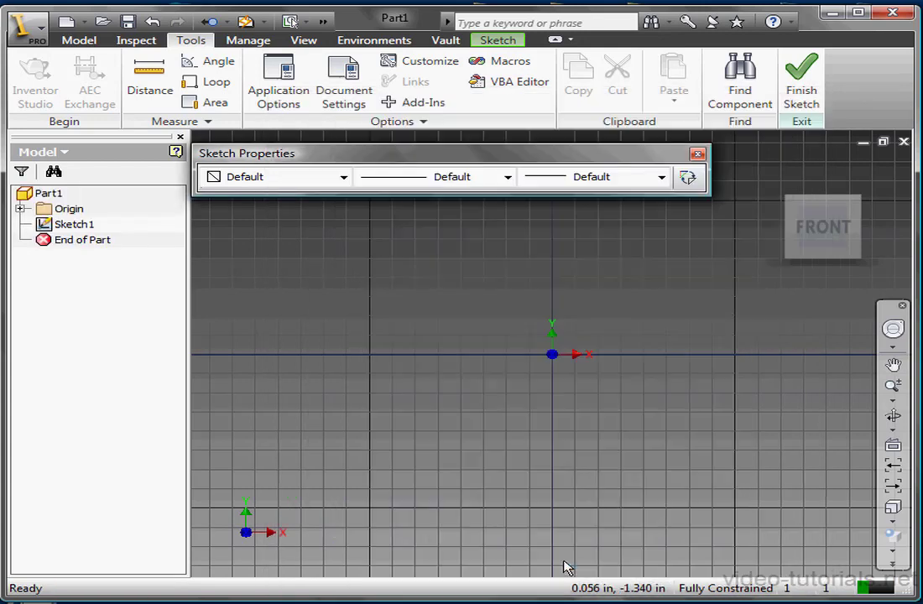
pyautogui.rightClick(261, 327)
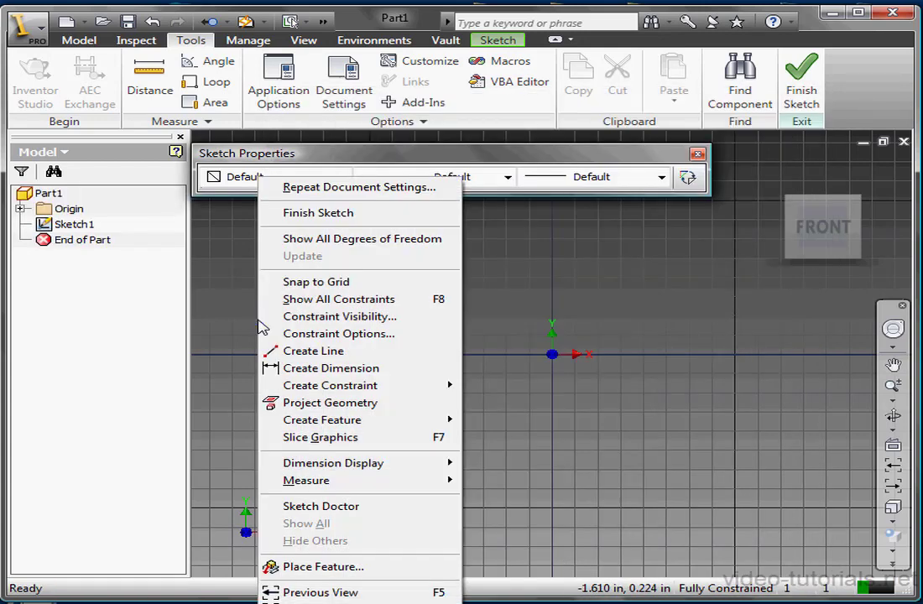
pyautogui.click(306, 212)
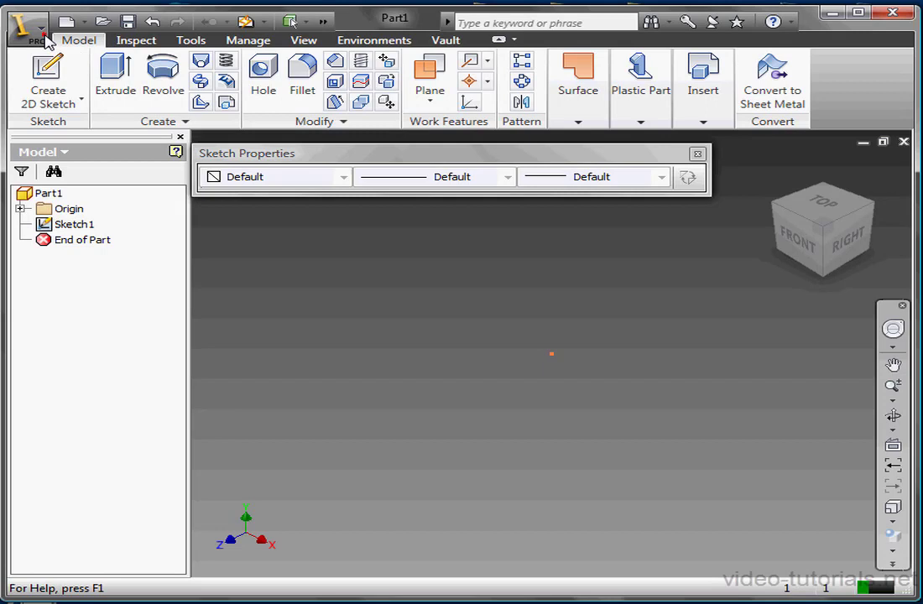
pyautogui.click(45, 37)
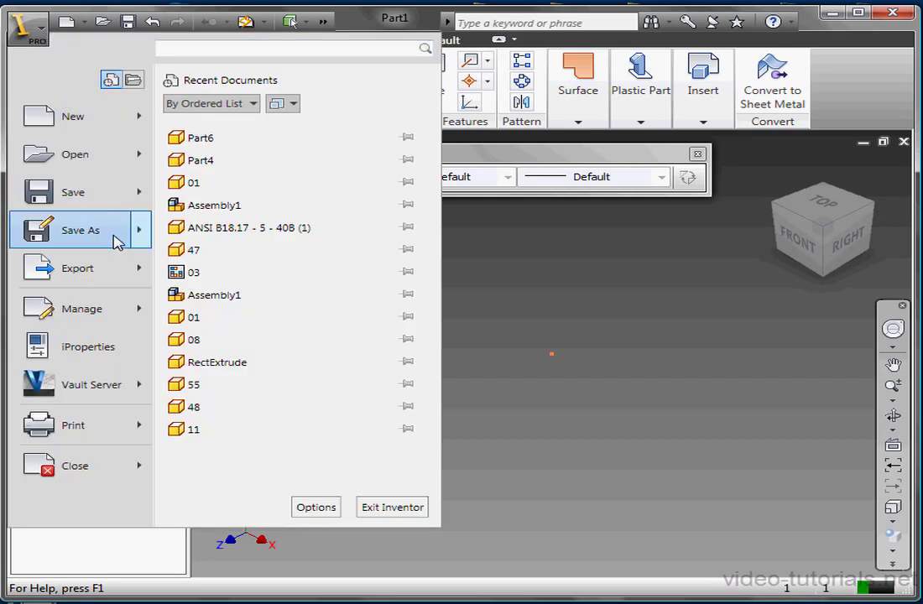
pyautogui.press('Escape')
pyautogui.press('Escape')
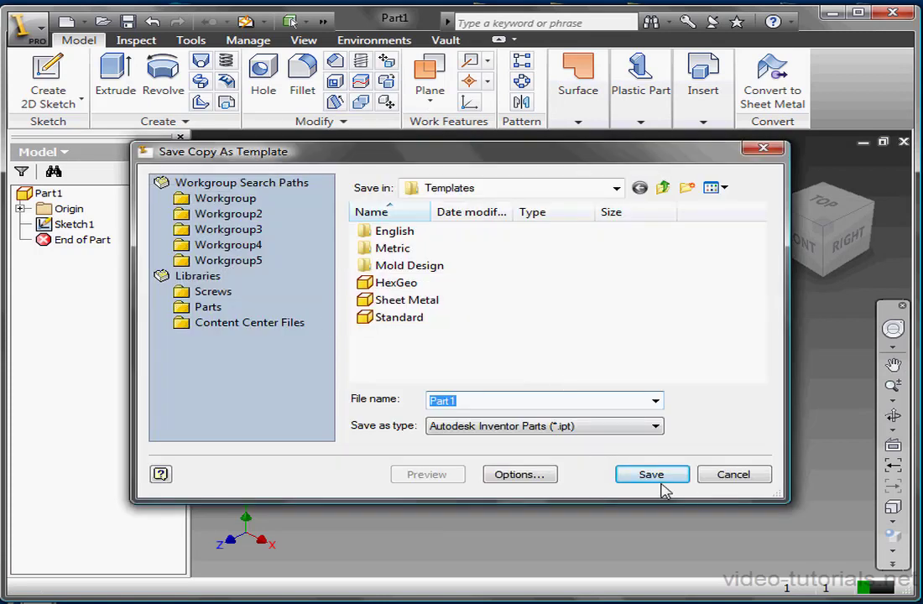
pyautogui.click(739, 480)
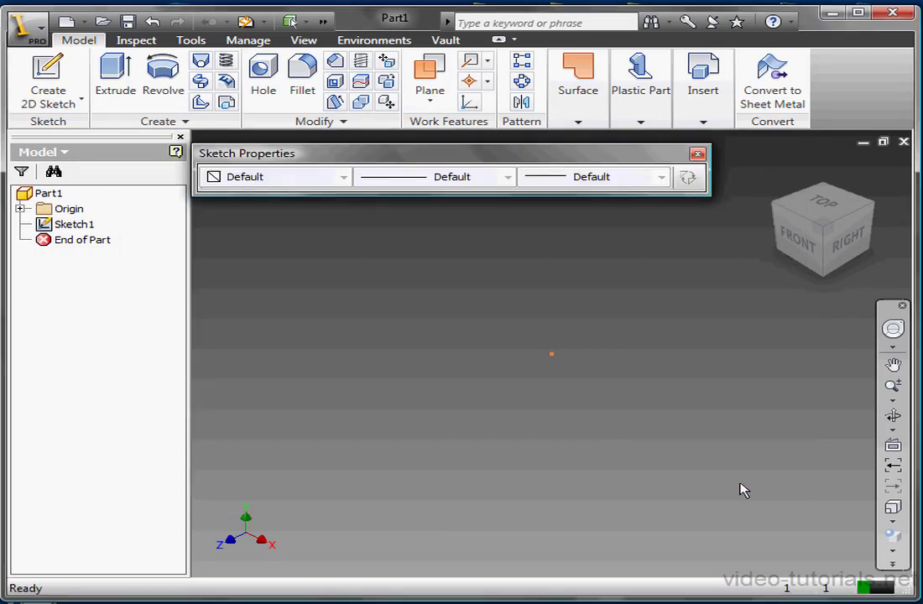
# Step: Change Part1's length unit from inch to centimeter on the Units page, apply, and close
pyautogui.click(192, 42)
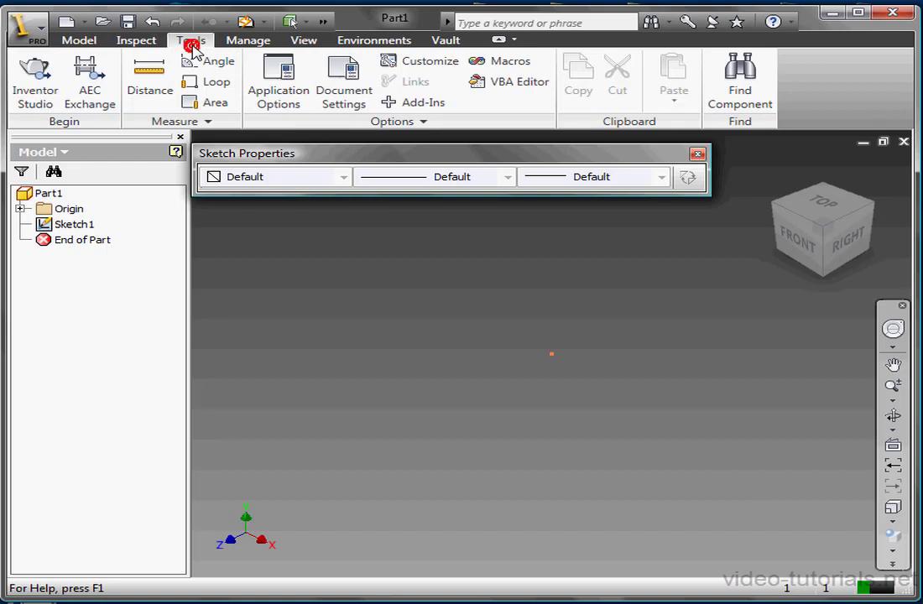
pyautogui.click(351, 87)
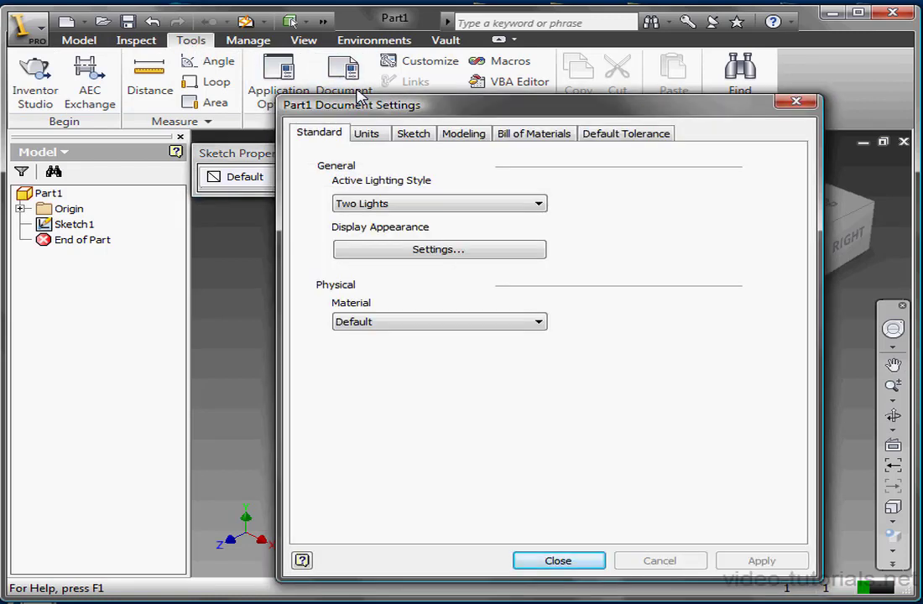
pyautogui.click(412, 134)
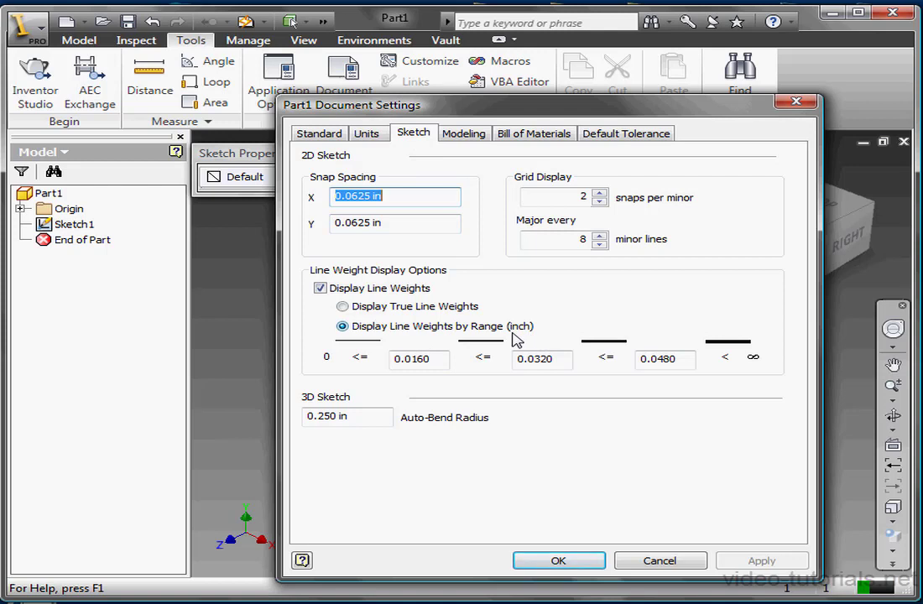
pyautogui.click(366, 136)
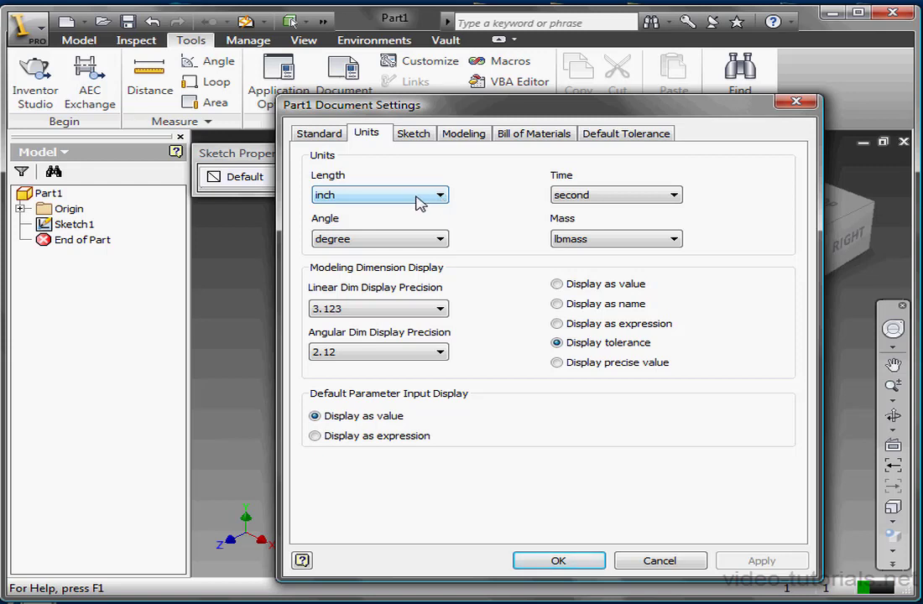
pyautogui.click(441, 195)
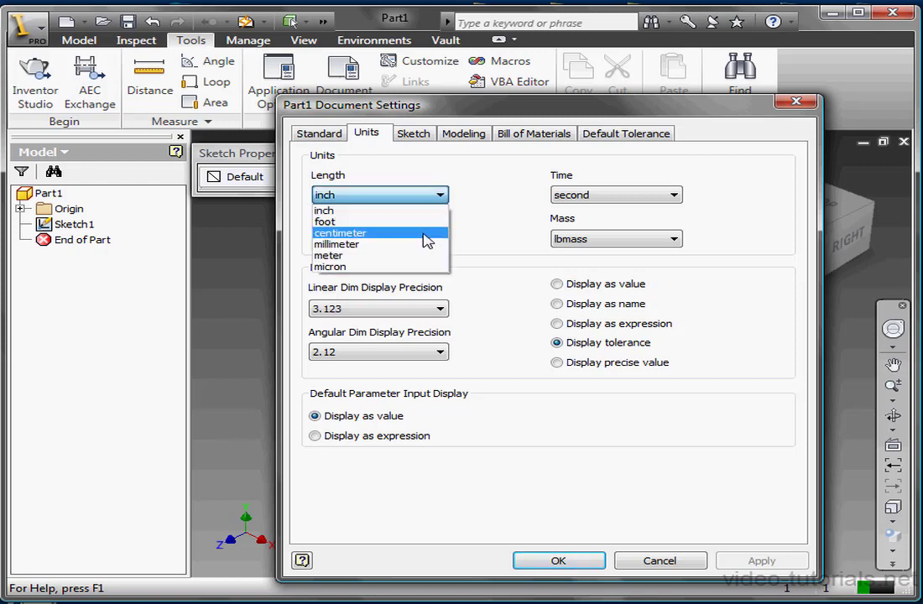
pyautogui.click(369, 229)
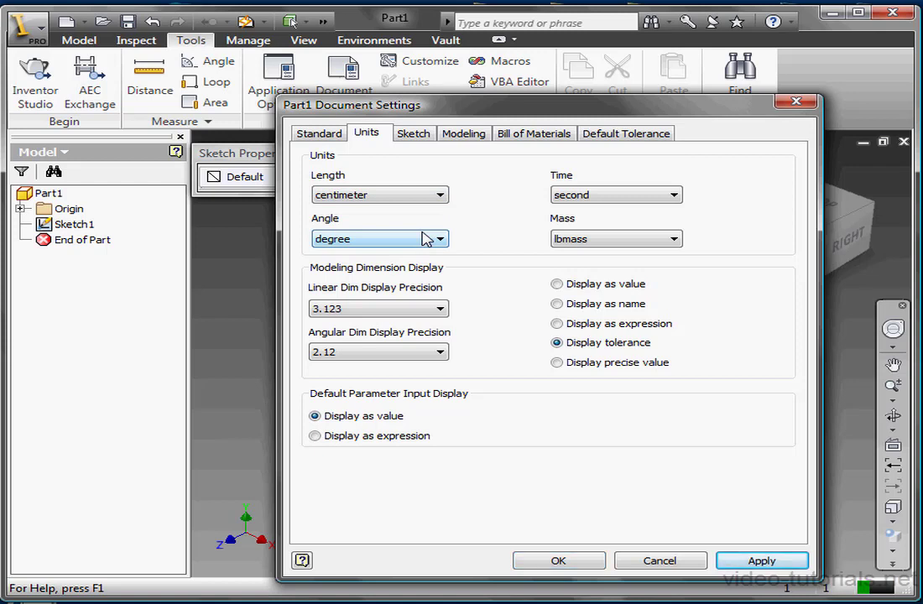
pyautogui.click(755, 559)
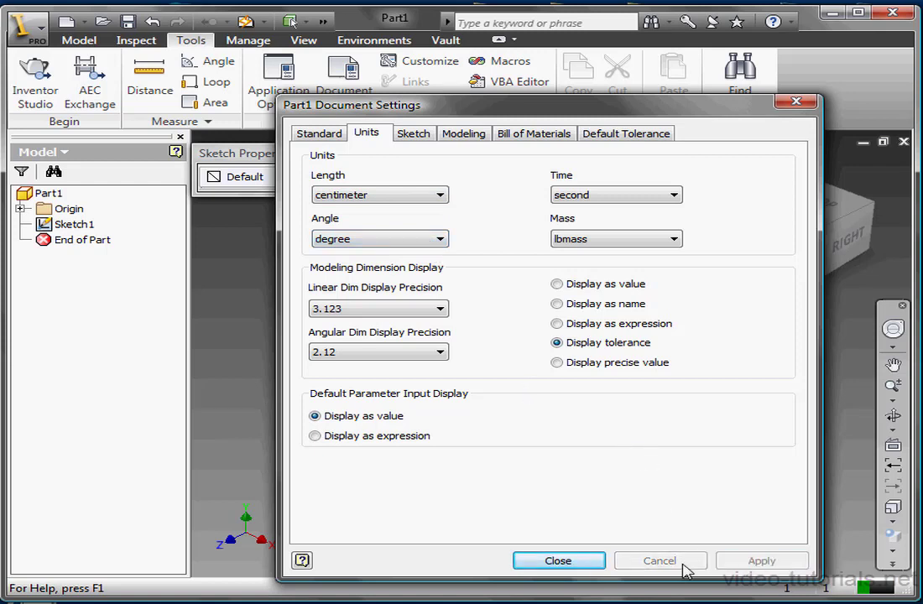
pyautogui.click(558, 561)
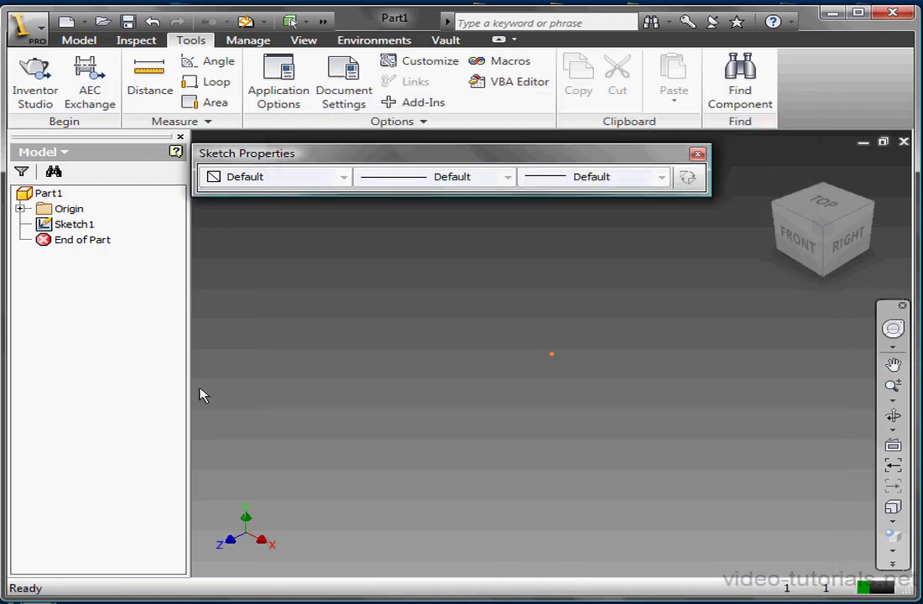
# Step: Reopen Sketch1 for editing, dismiss Sketch Properties, and view it from the FRONT
pyautogui.doubleClick(74, 225)
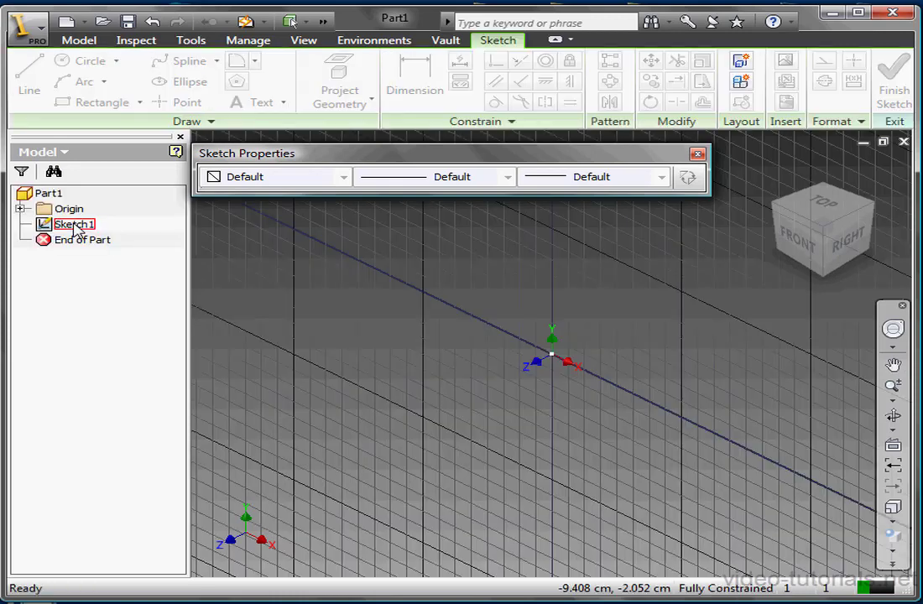
pyautogui.click(697, 154)
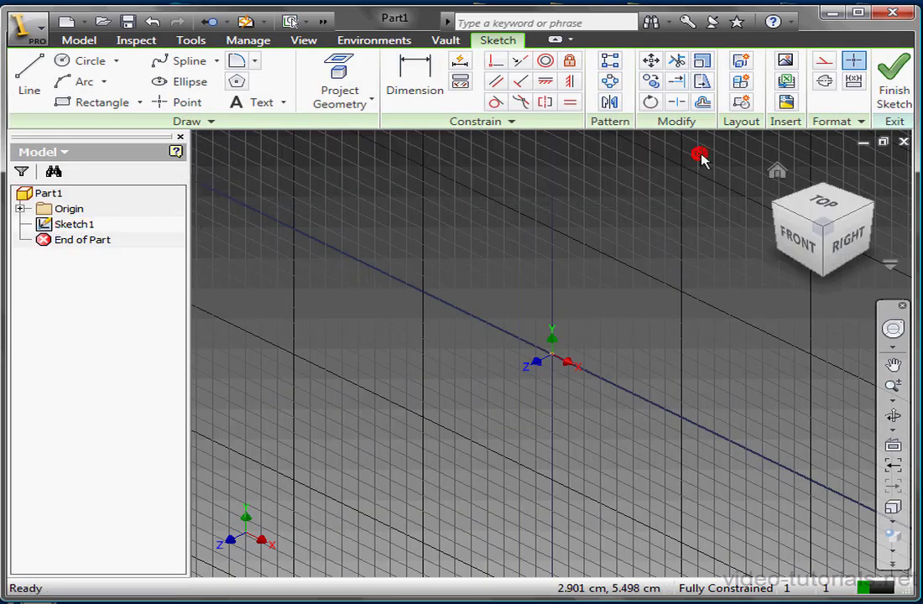
pyautogui.click(794, 256)
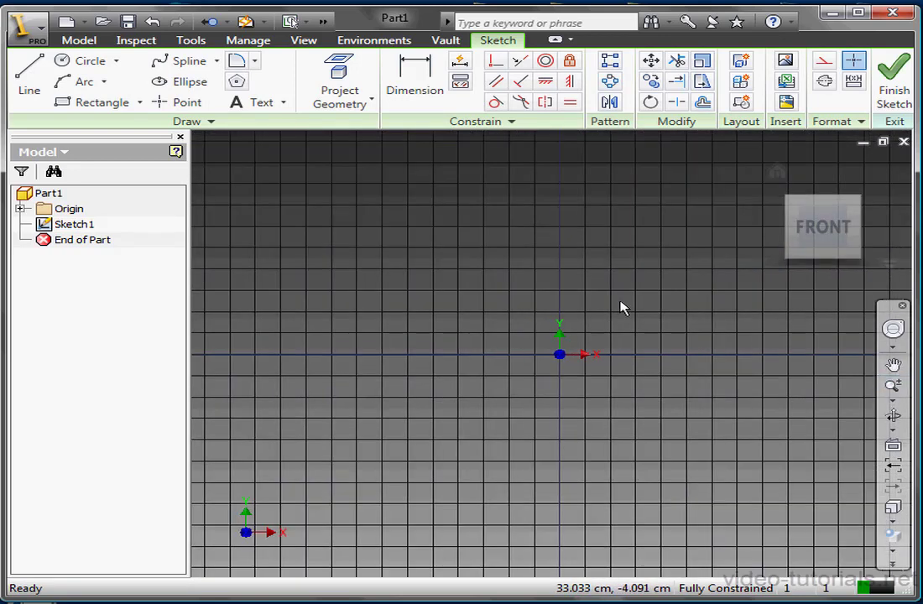
# Step: Draw a circle centred just above the origin
pyautogui.click(84, 61)
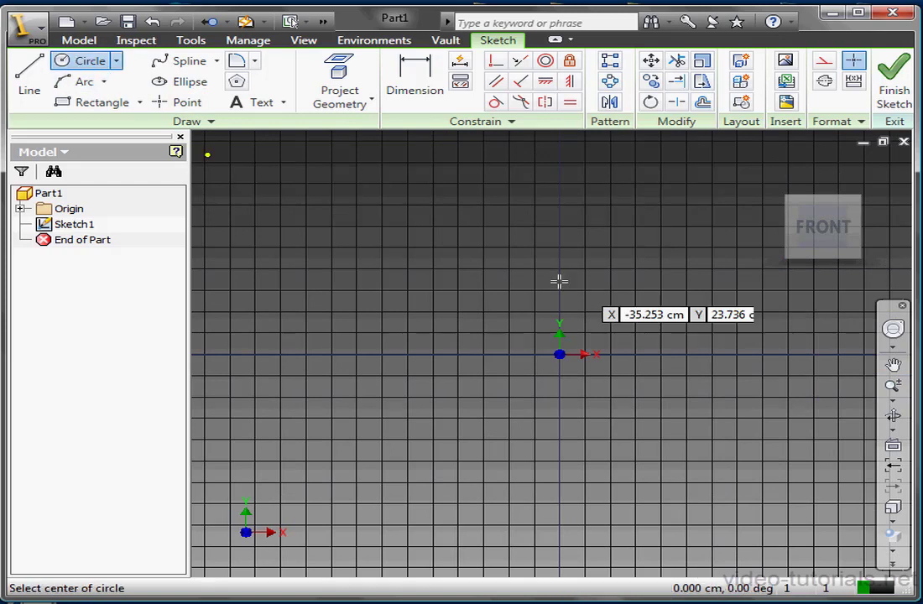
pyautogui.click(526, 282)
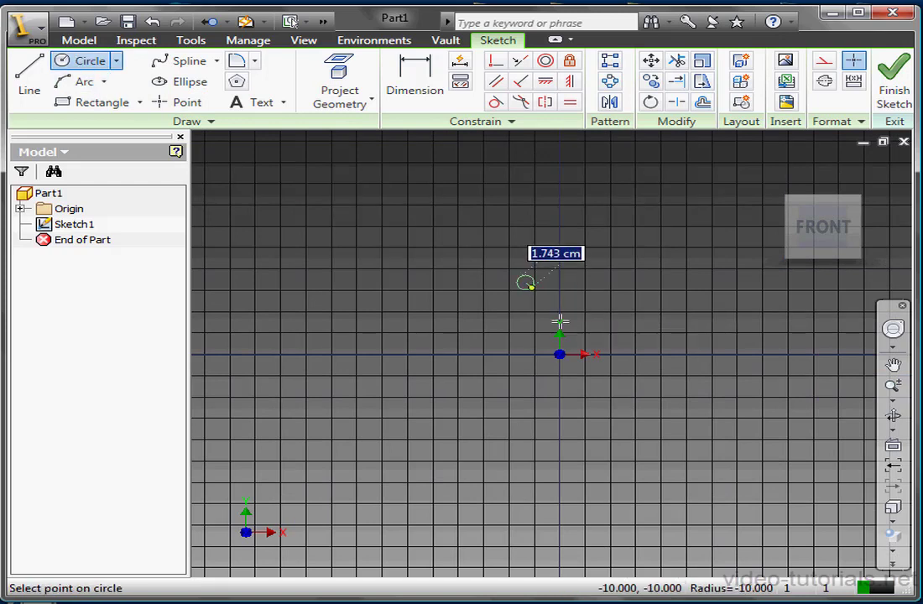
pyautogui.click(619, 382)
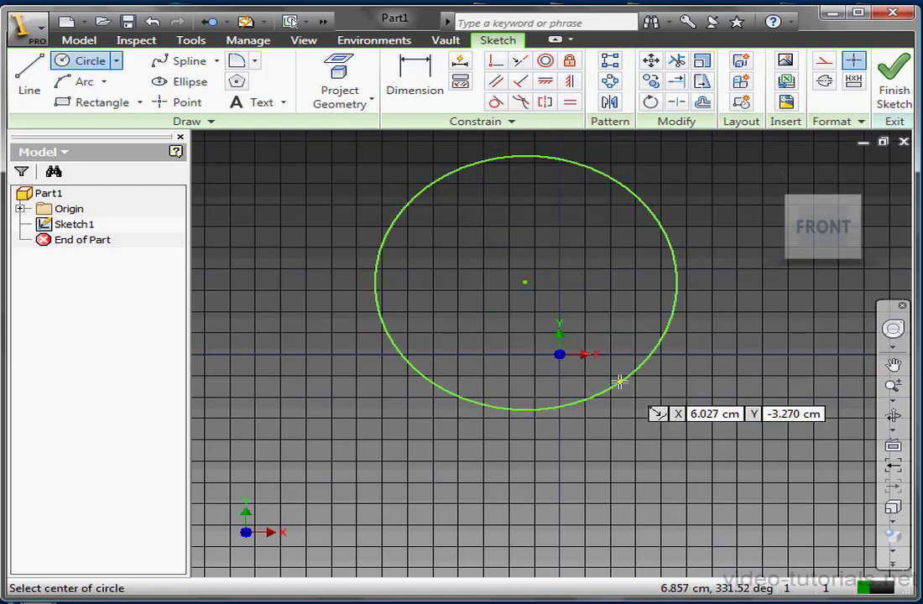
# Step: Place a diameter dimension on the circle, accepting its current value
pyautogui.click(428, 86)
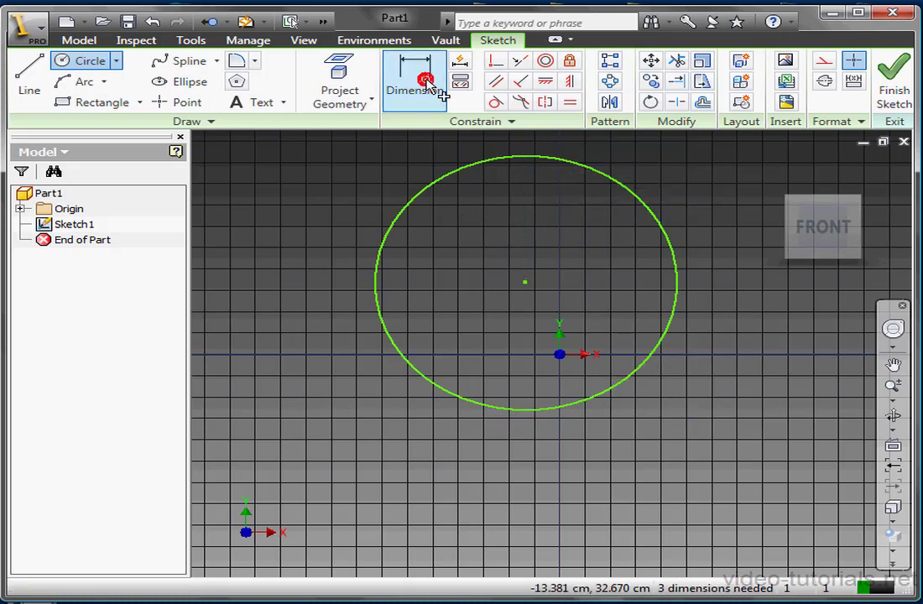
pyautogui.click(429, 86)
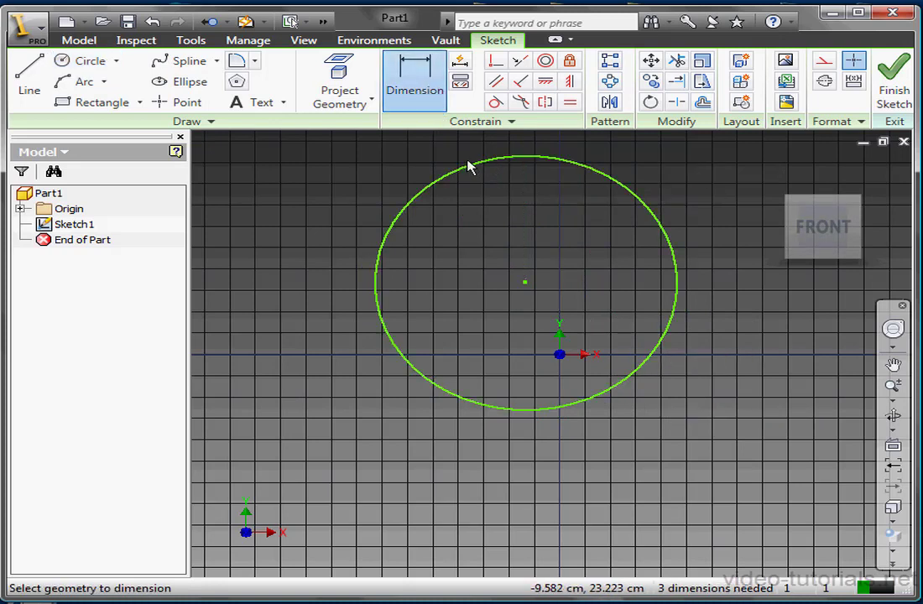
pyautogui.click(474, 171)
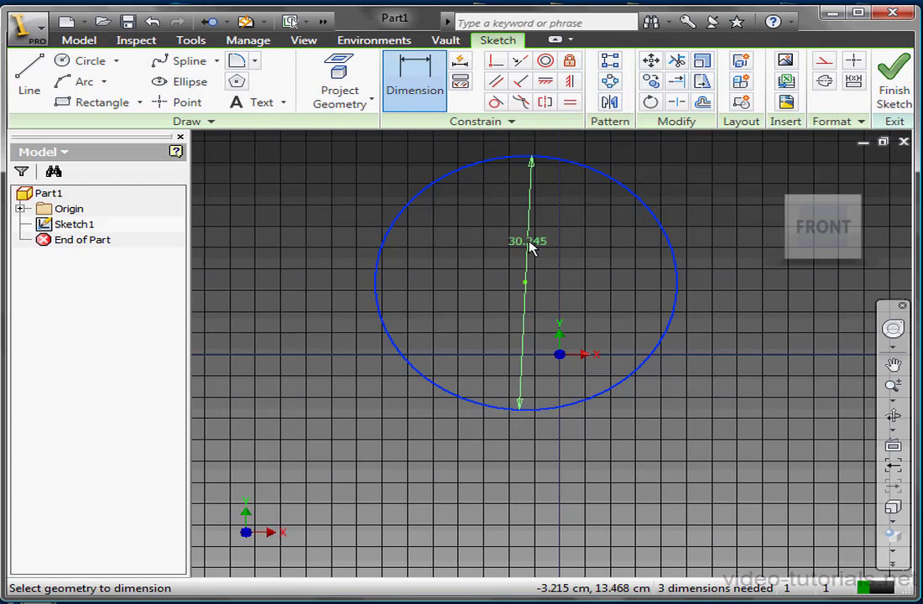
pyautogui.click(546, 242)
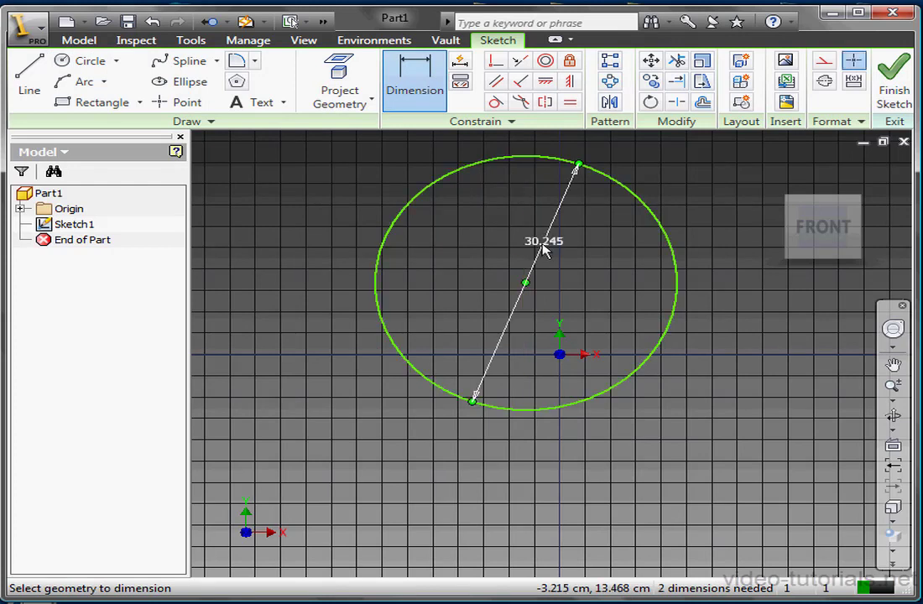
pyautogui.click(550, 242)
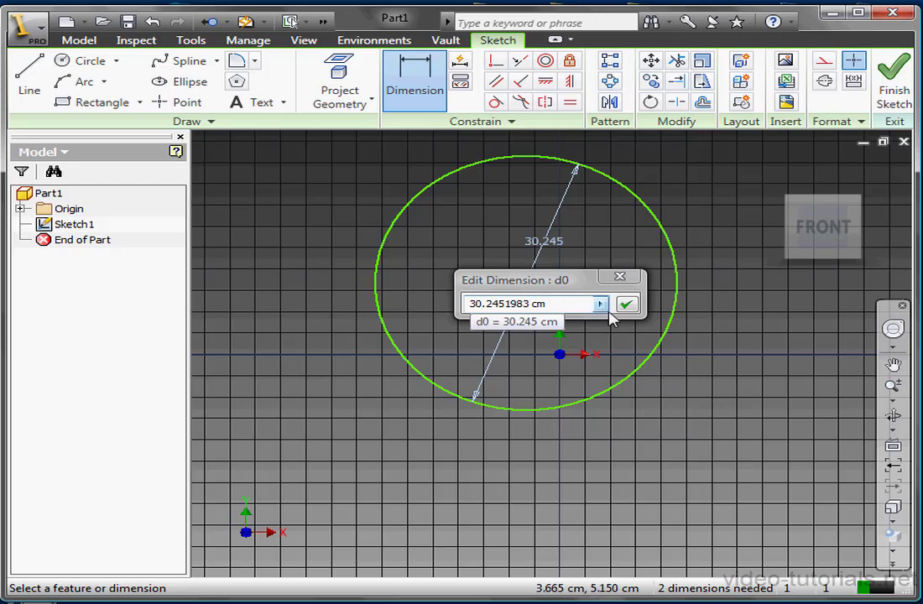
pyautogui.click(626, 304)
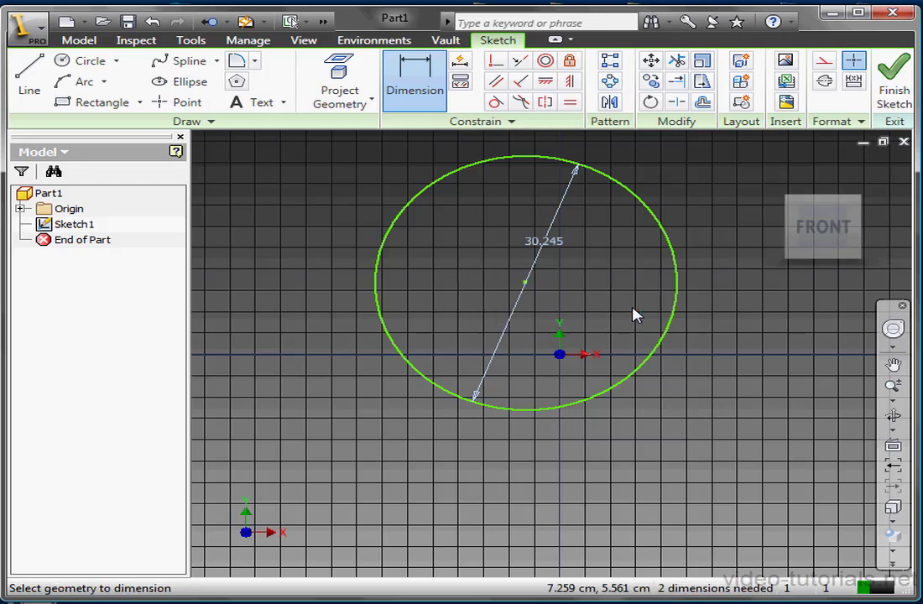
# Step: Change the circle's diameter dimension to 5in, shown as 12.7 cm
pyautogui.doubleClick(551, 243)
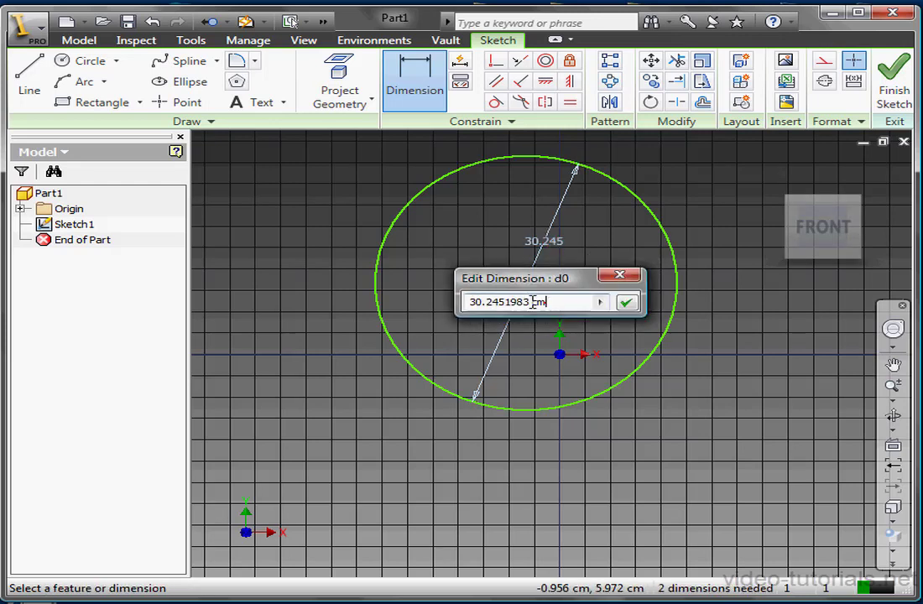
pyautogui.moveTo(534, 301); pyautogui.dragTo(447, 309)
pyautogui.write('5')
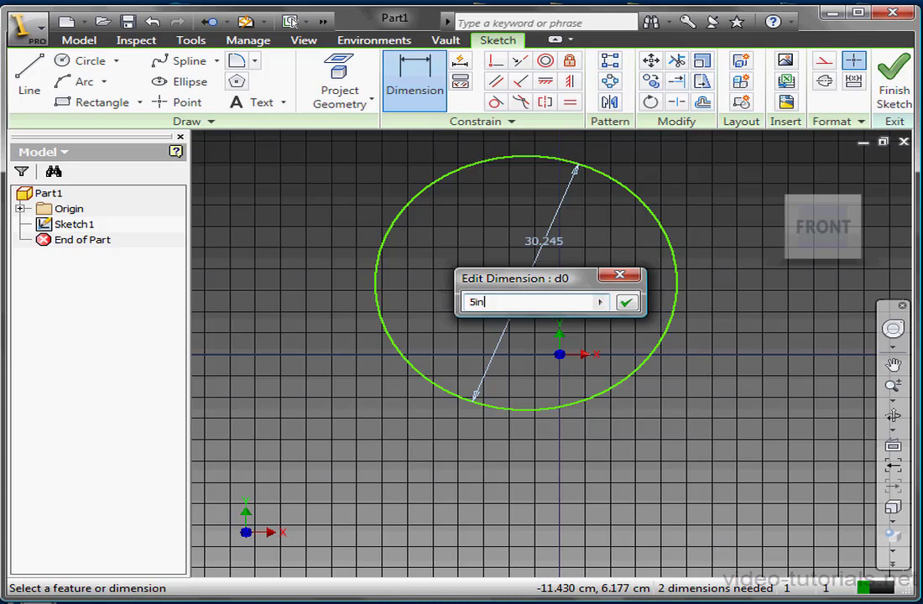
pyautogui.write('in')
pyautogui.click(626, 302)
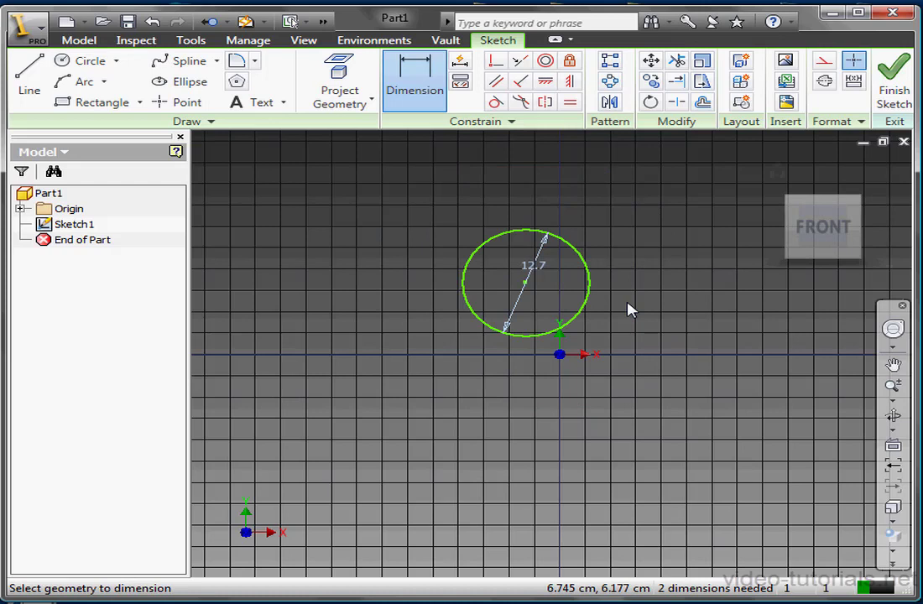
# Step: Check the stored 5 in diameter value and finish the sketch
pyautogui.doubleClick(536, 267)
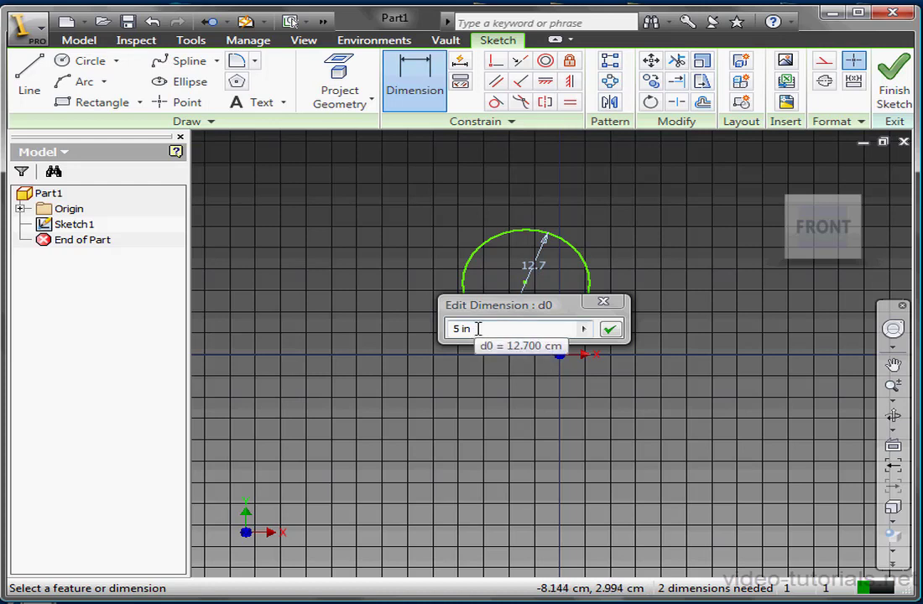
pyautogui.click(610, 329)
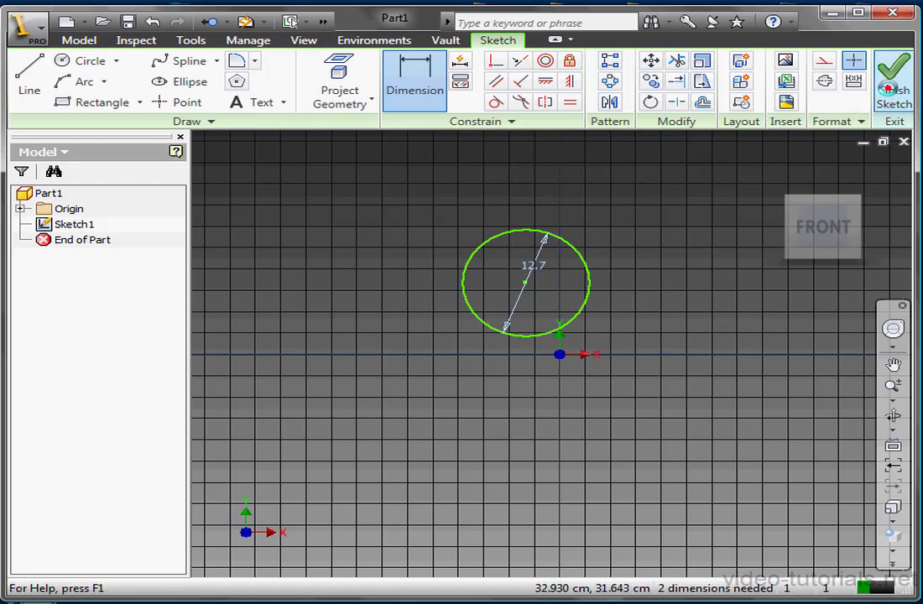
pyautogui.click(892, 84)
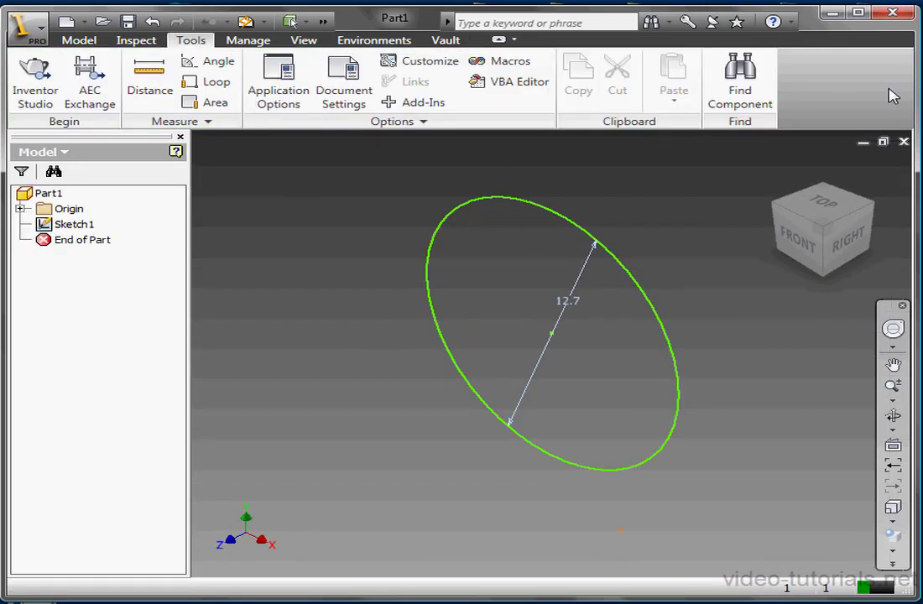